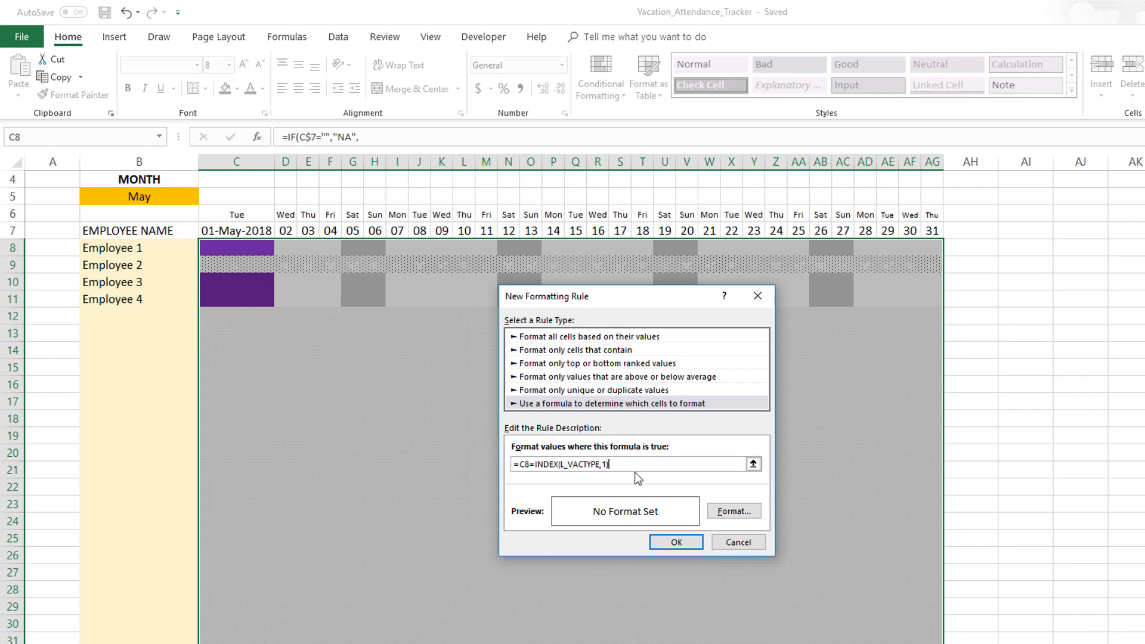
Set the fill of the new formula rule for the first vacation type to custom RGB 112, 193, 179.
{"action": "left_click", "coordinate": [746, 512]}
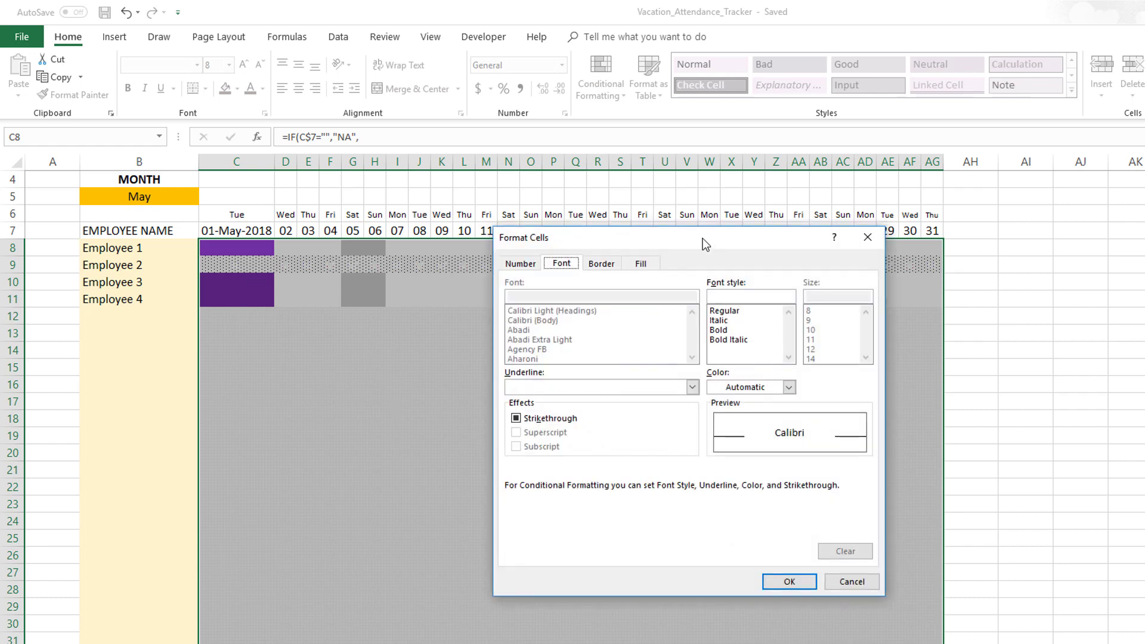
{"action": "left_click_drag", "start_coordinate": [702, 238], "coordinate": [1007, 258]}
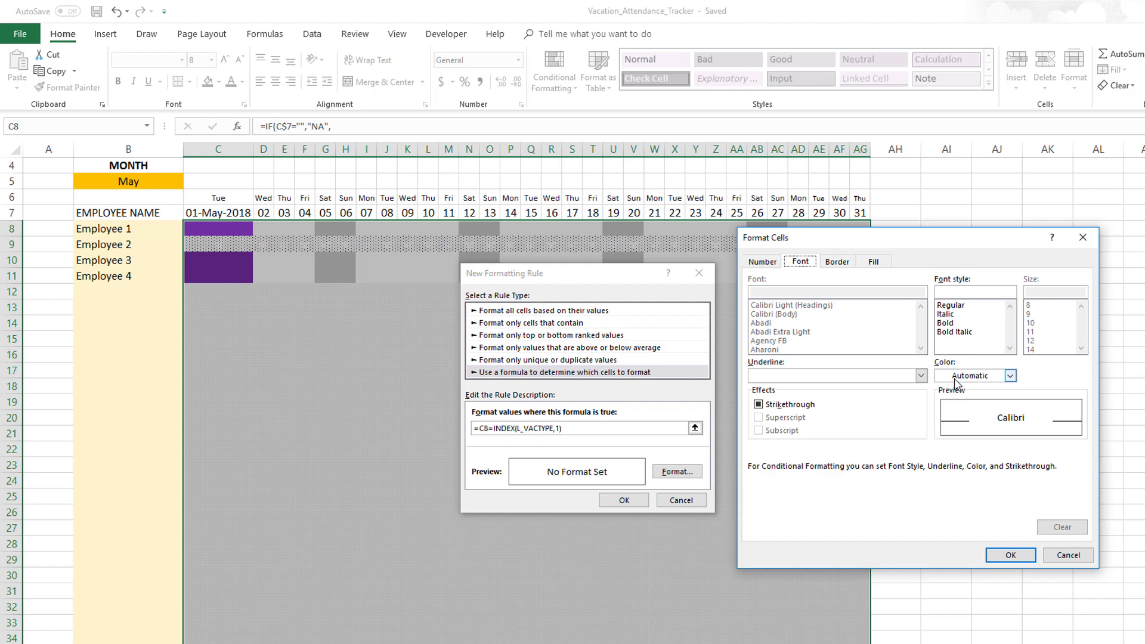
{"action": "left_click", "coordinate": [873, 262]}
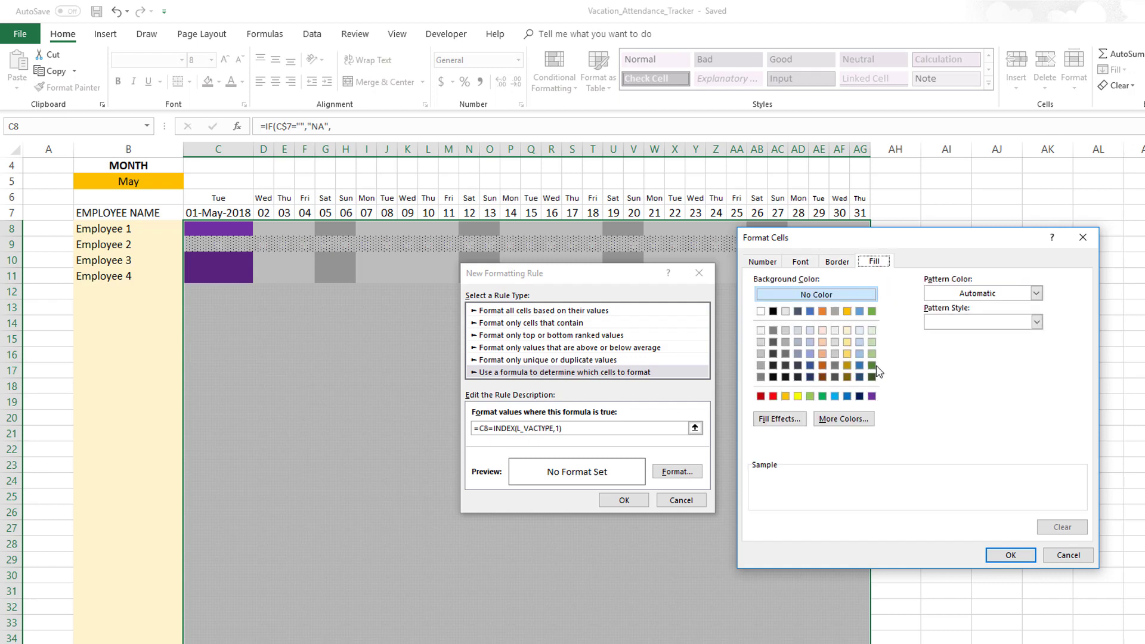
{"action": "left_click", "coordinate": [860, 419]}
{"action": "left_click_drag", "start_coordinate": [641, 268], "coordinate": [1014, 267]}
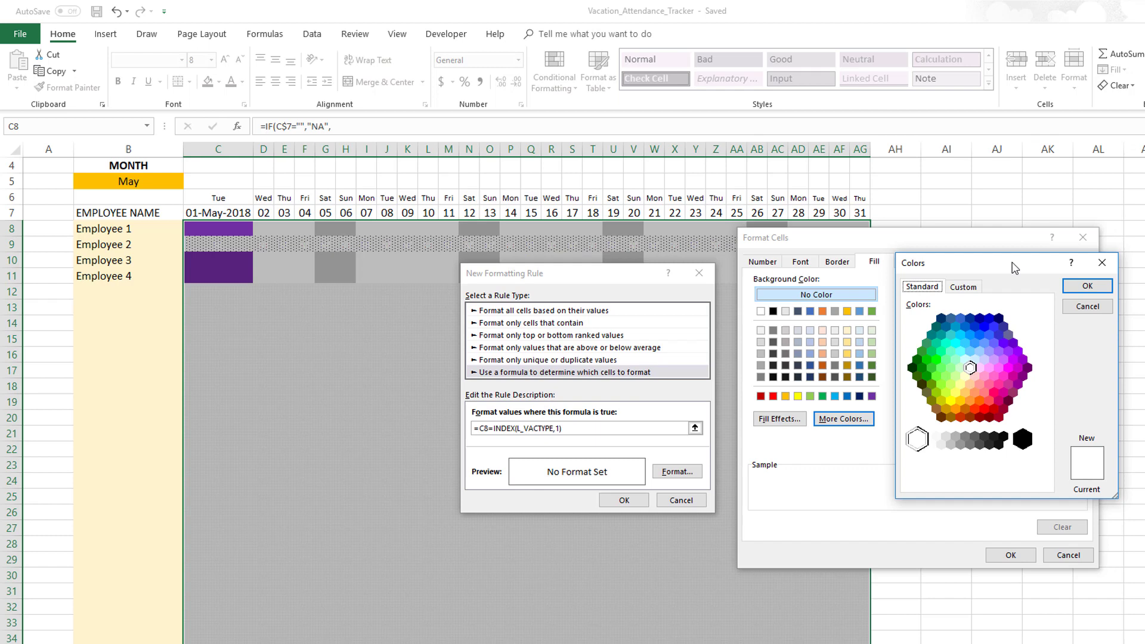
{"action": "left_click", "coordinate": [974, 288]}
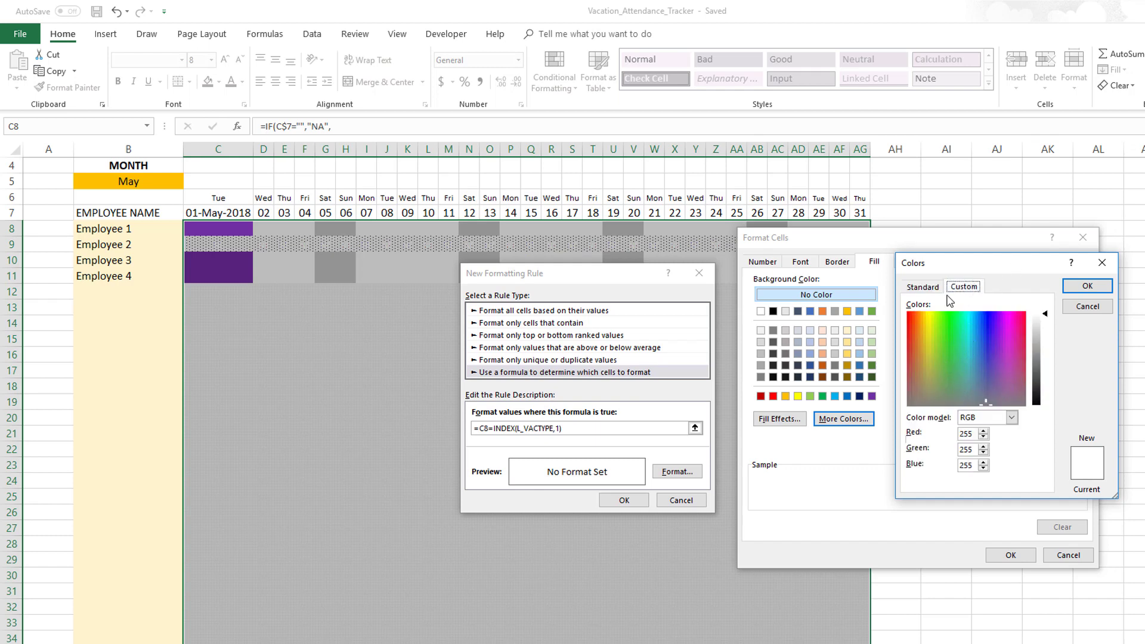
{"action": "left_click", "coordinate": [967, 434]}
{"action": "type", "text": "112"}
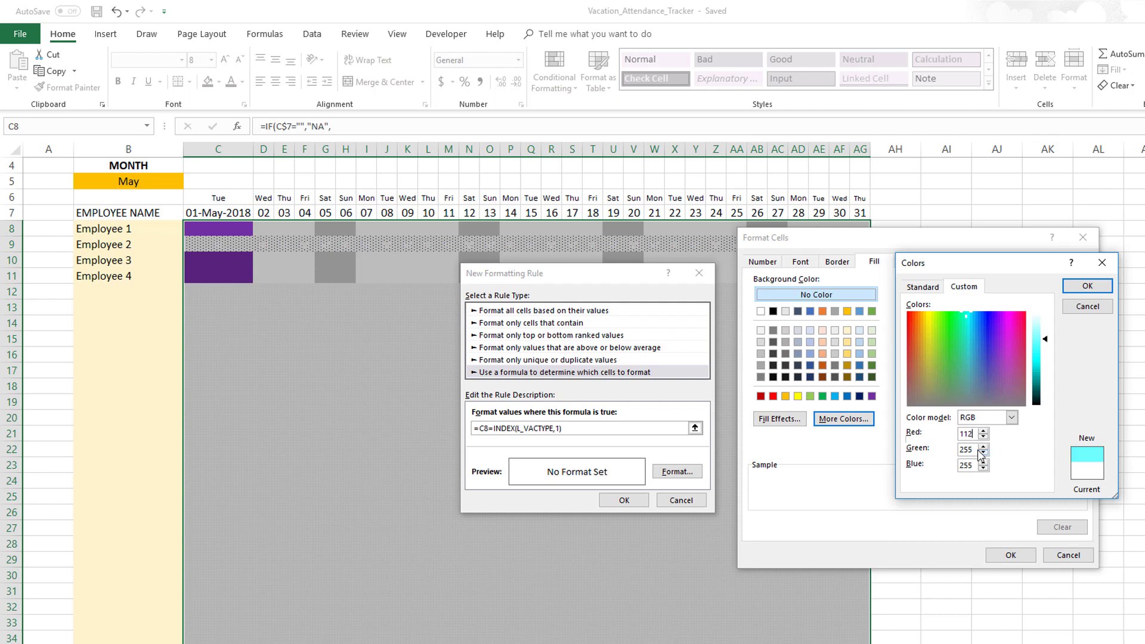
{"action": "left_click", "coordinate": [958, 448]}
{"action": "type", "text": "193"}
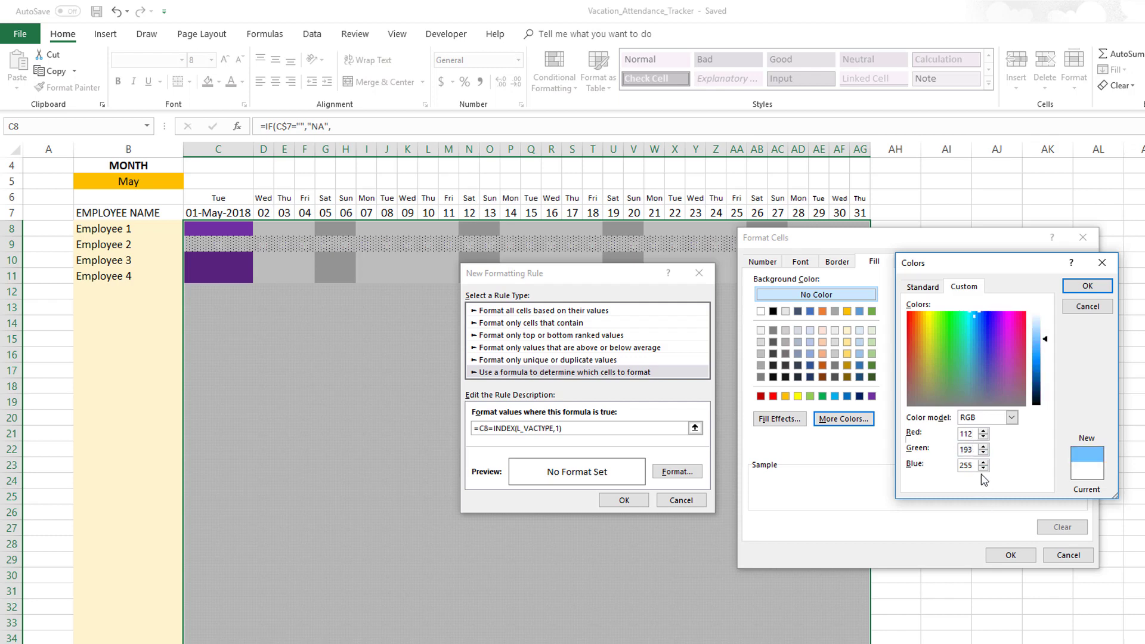
{"action": "left_click_drag", "start_coordinate": [972, 466], "coordinate": [948, 465]}
{"action": "type", "text": "179"}
{"action": "left_click", "coordinate": [1082, 287]}
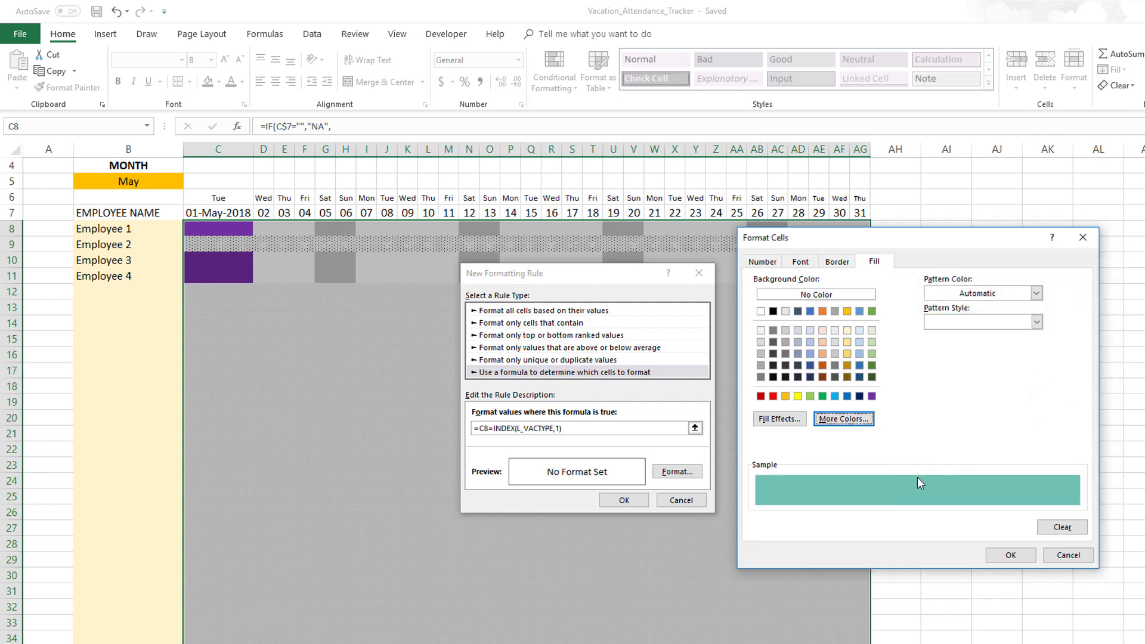
Give the first vacation type's rule the same teal as its font color and save the rule.
{"action": "left_click", "coordinate": [801, 263]}
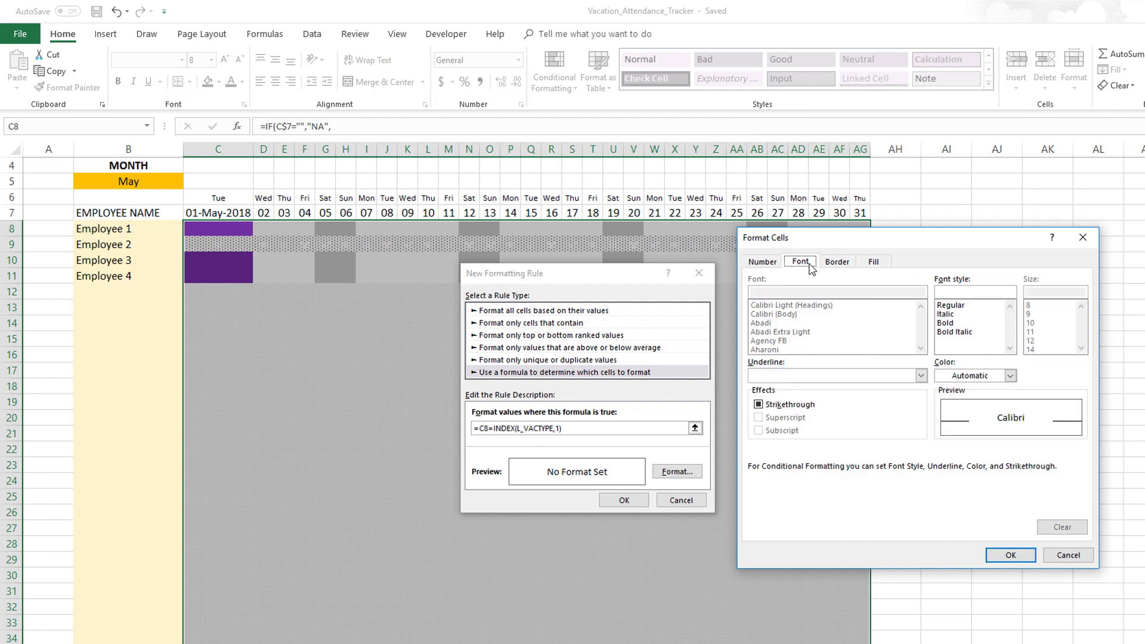
{"action": "left_click", "coordinate": [1008, 377]}
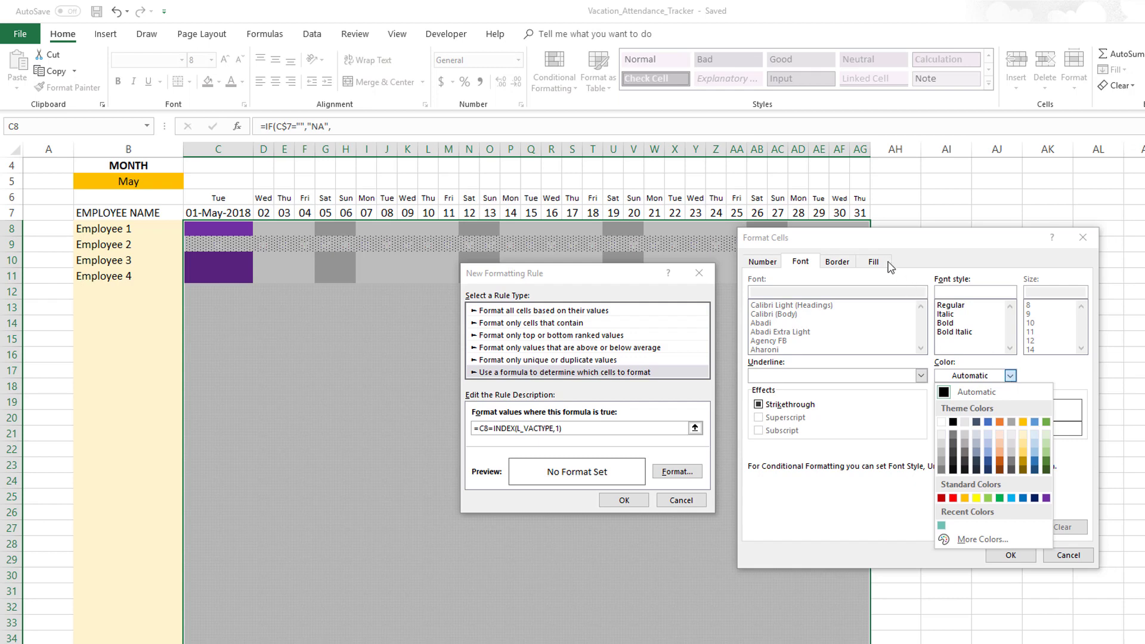
{"action": "left_click", "coordinate": [940, 526]}
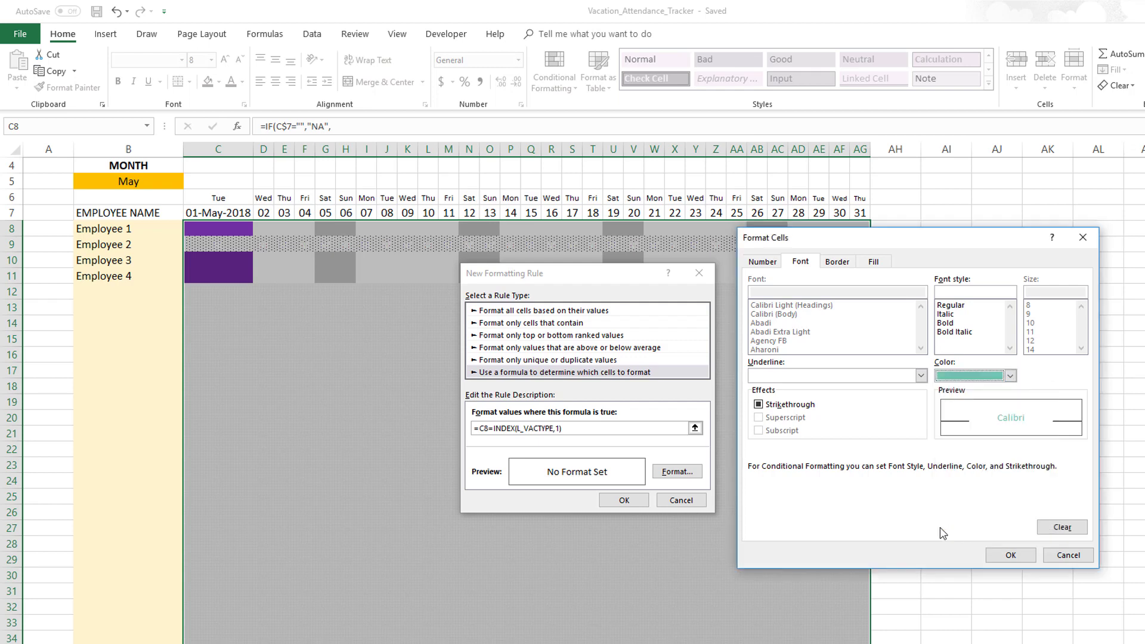
{"action": "left_click", "coordinate": [884, 265]}
{"action": "left_click", "coordinate": [800, 262]}
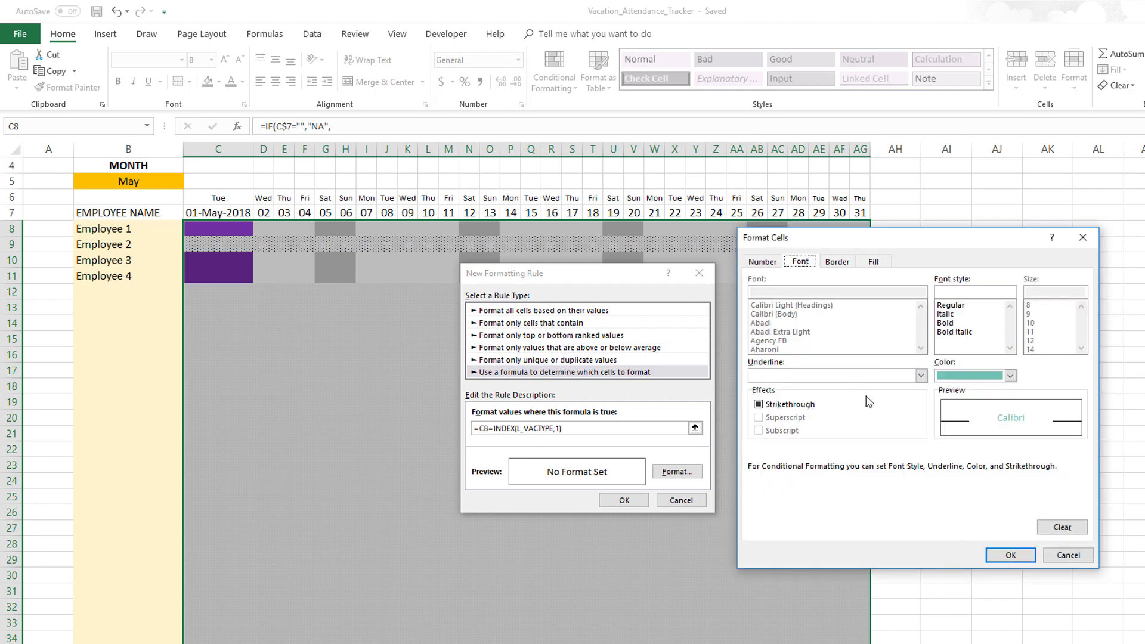
{"action": "left_click", "coordinate": [1013, 554]}
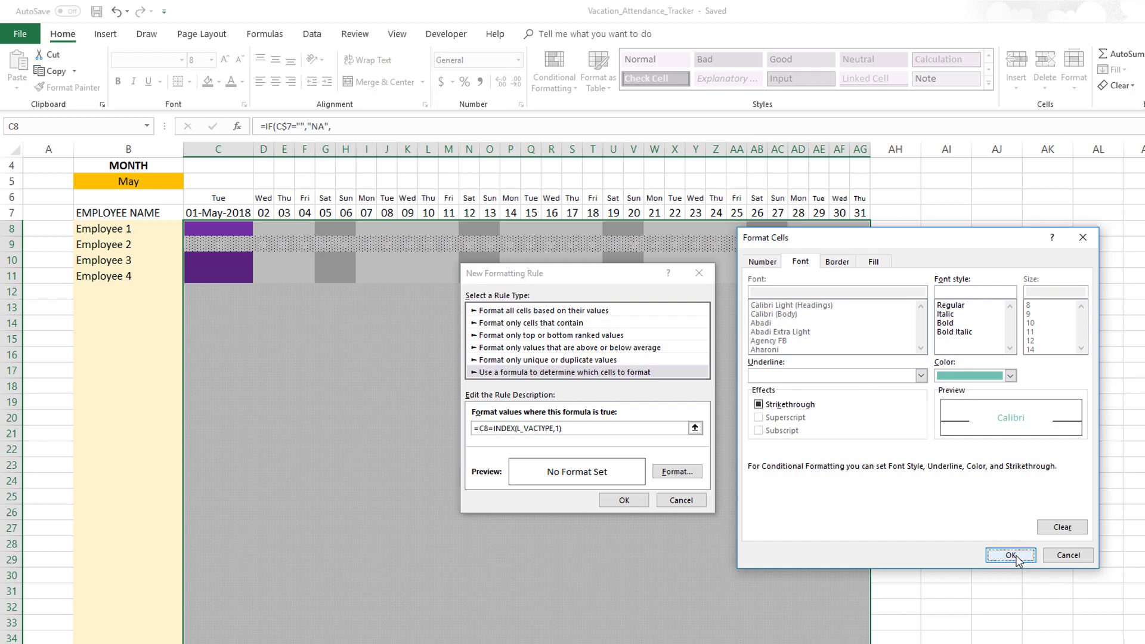
{"action": "left_click", "coordinate": [626, 501]}
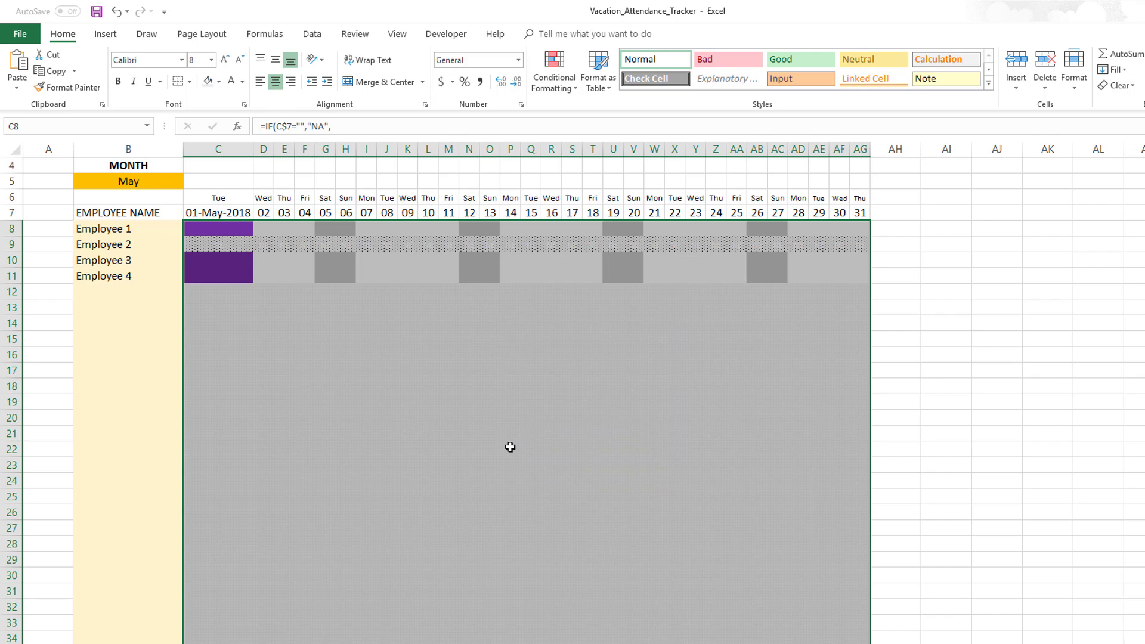
Switch the tracker's month in cell B5 to June.
{"action": "scroll", "coordinate": [510, 446], "scroll_direction": "up", "scroll_amount": 1}
{"action": "left_click", "coordinate": [177, 224]}
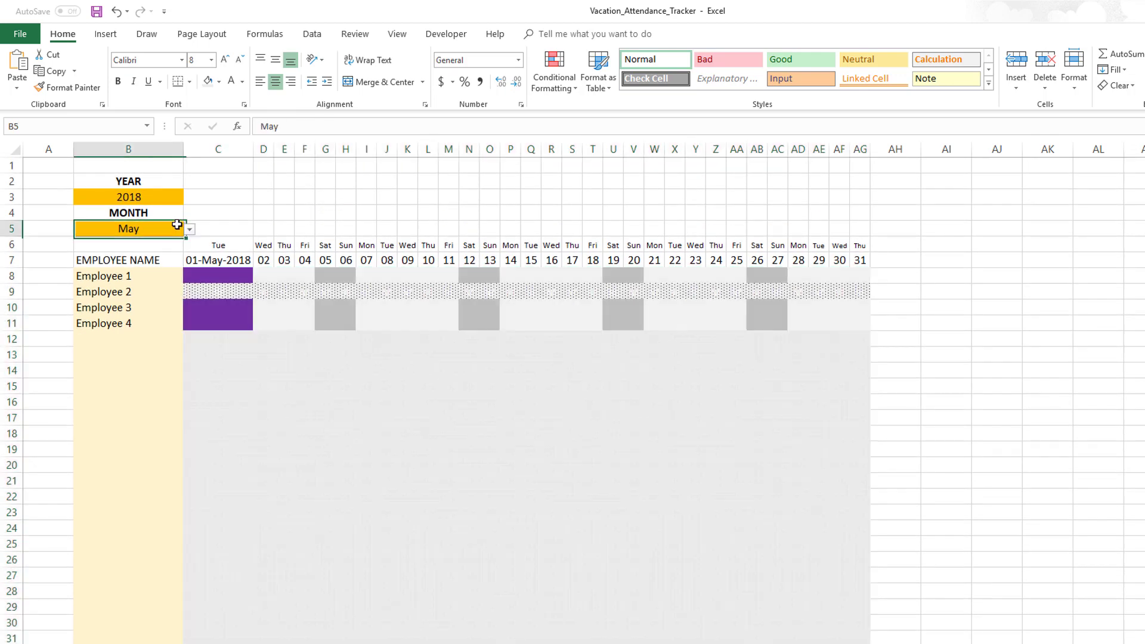
{"action": "left_click", "coordinate": [189, 230]}
{"action": "left_click", "coordinate": [140, 251]}
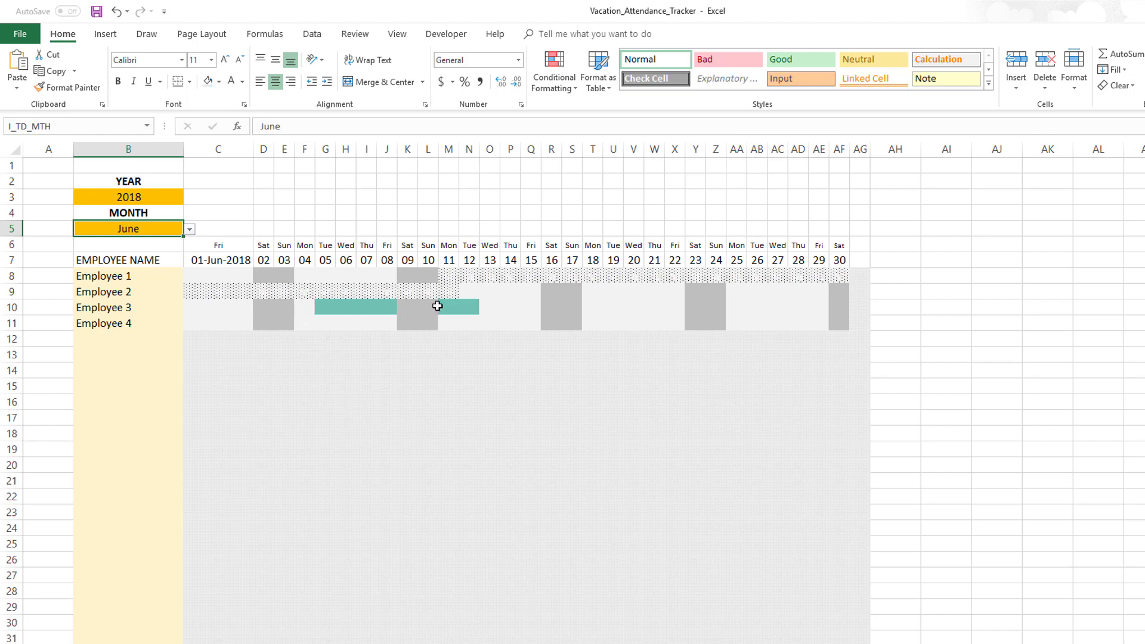
Create a formula-based conditional formatting rule on the calendar grid starting at C8, using =C8=INDEX(L_VACTYPE,2).
{"action": "left_click", "coordinate": [236, 273]}
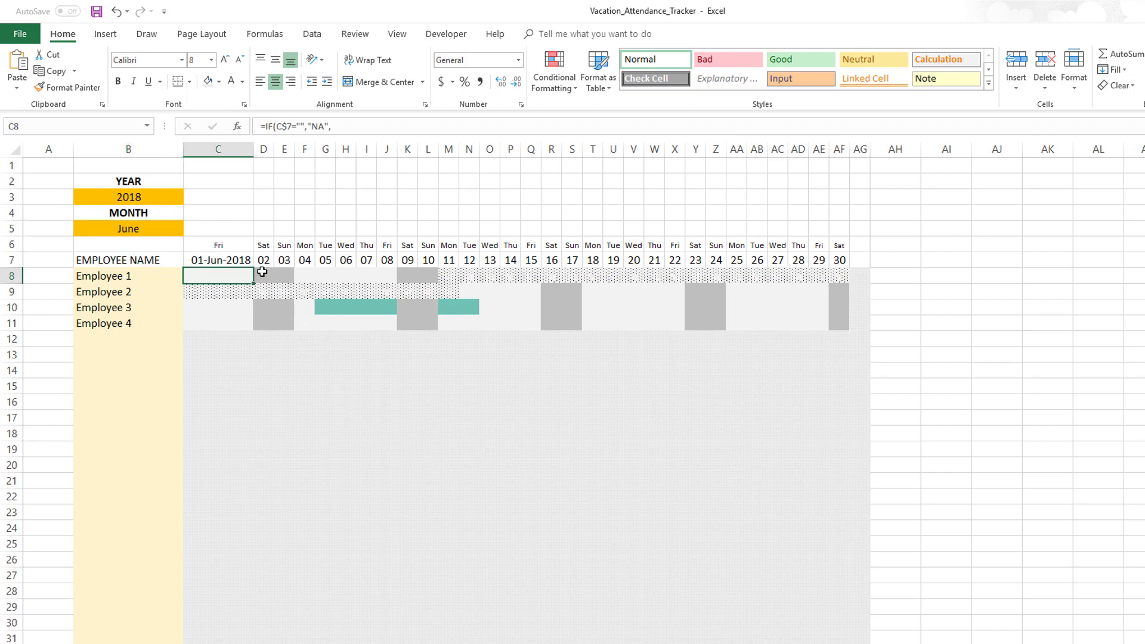
{"action": "key", "text": "ctrl+shift+Right"}
{"action": "key", "text": "ctrl+shift+Down"}
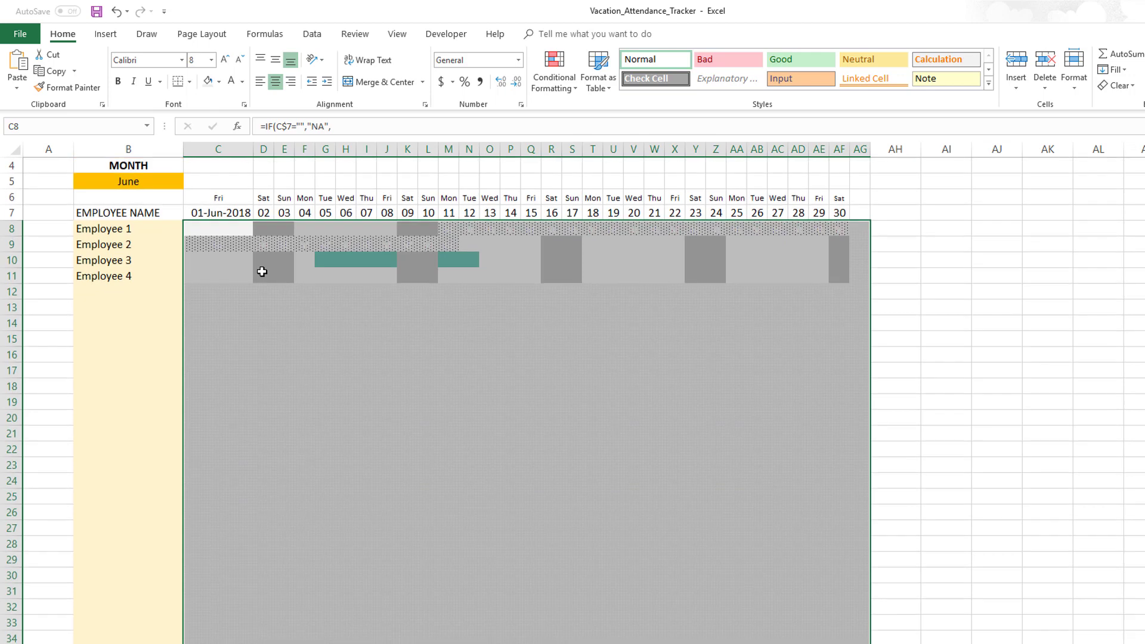
{"action": "left_click", "coordinate": [546, 82]}
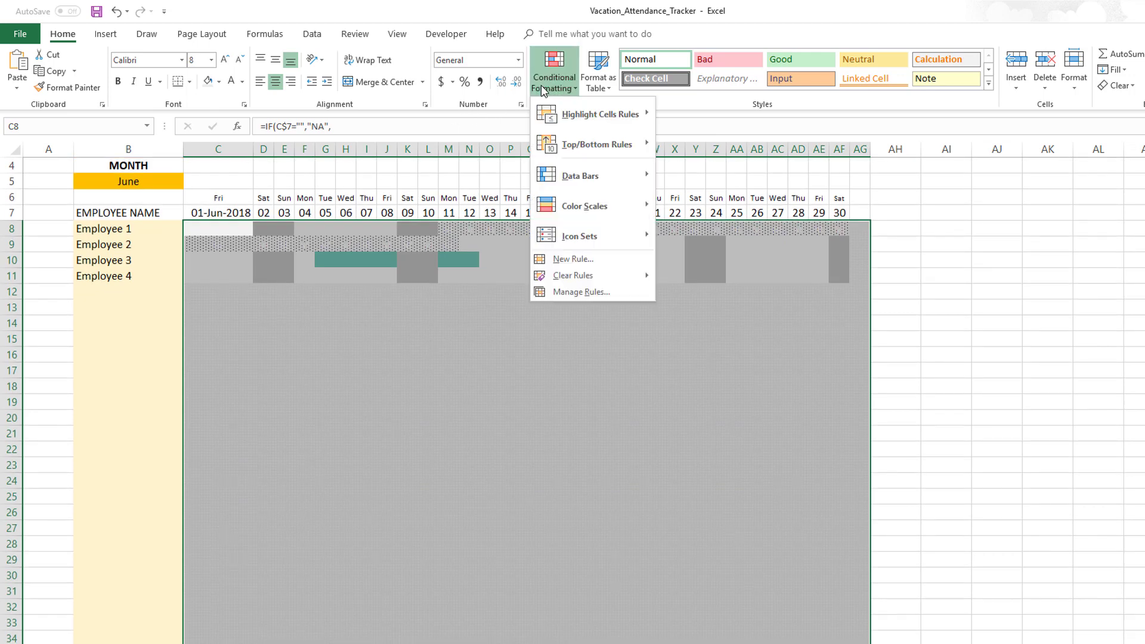
{"action": "left_click", "coordinate": [569, 258]}
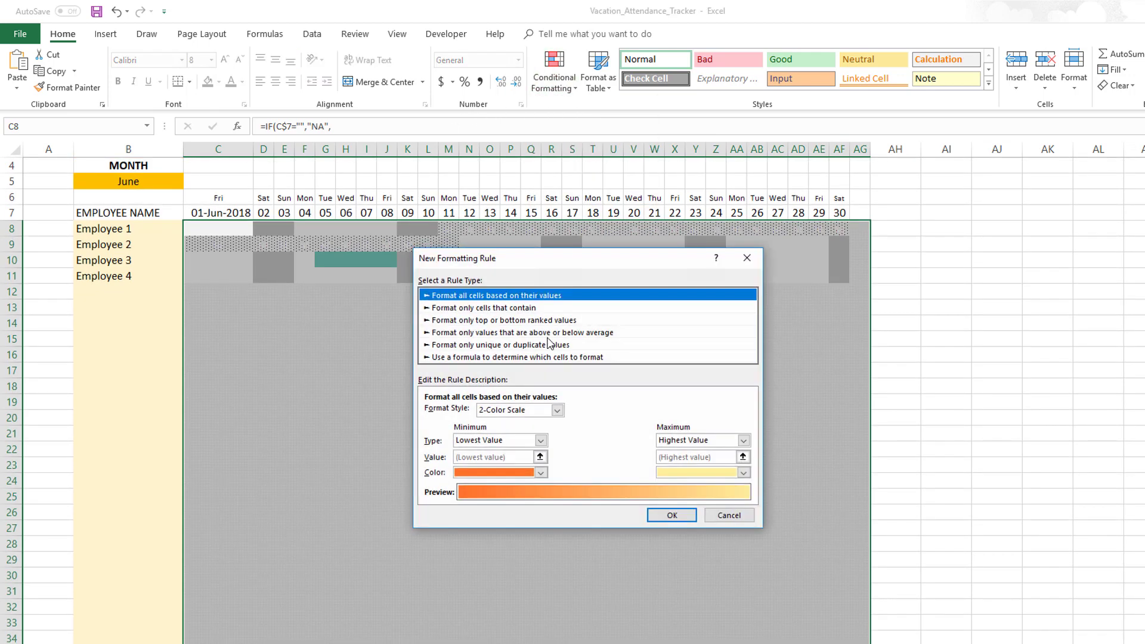
{"action": "left_click", "coordinate": [518, 357]}
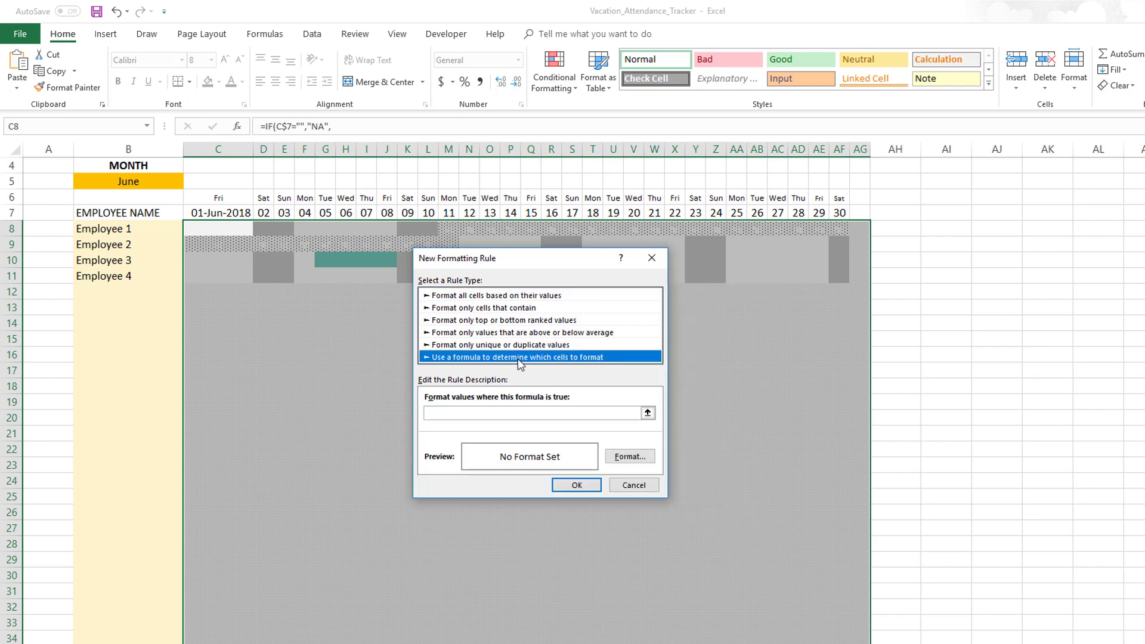
{"action": "left_click", "coordinate": [478, 413]}
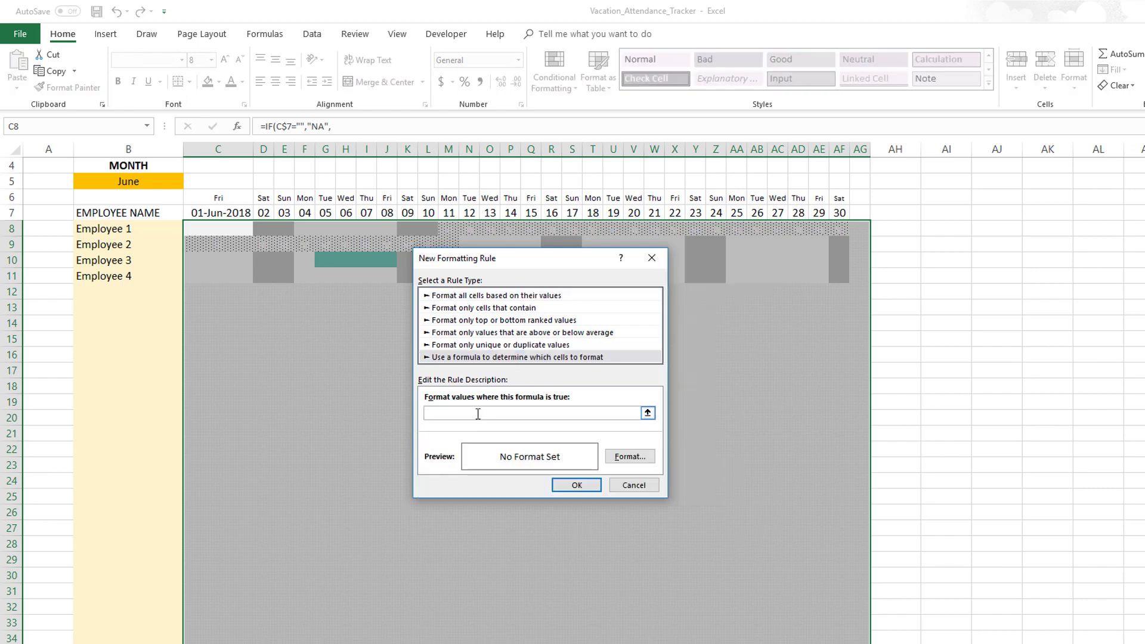
{"action": "type", "text": "=C8=INDEX(L_VACTYPE,2"}
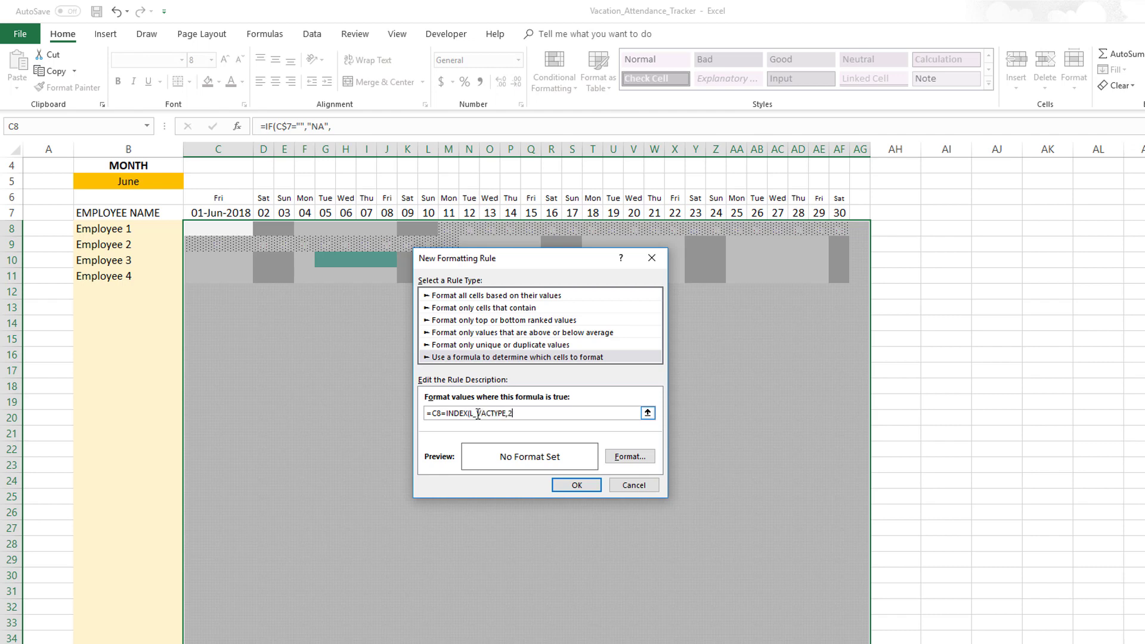
Set the second vacation type rule's fill to custom RGB 36, 123, 160.
{"action": "left_click", "coordinate": [629, 456]}
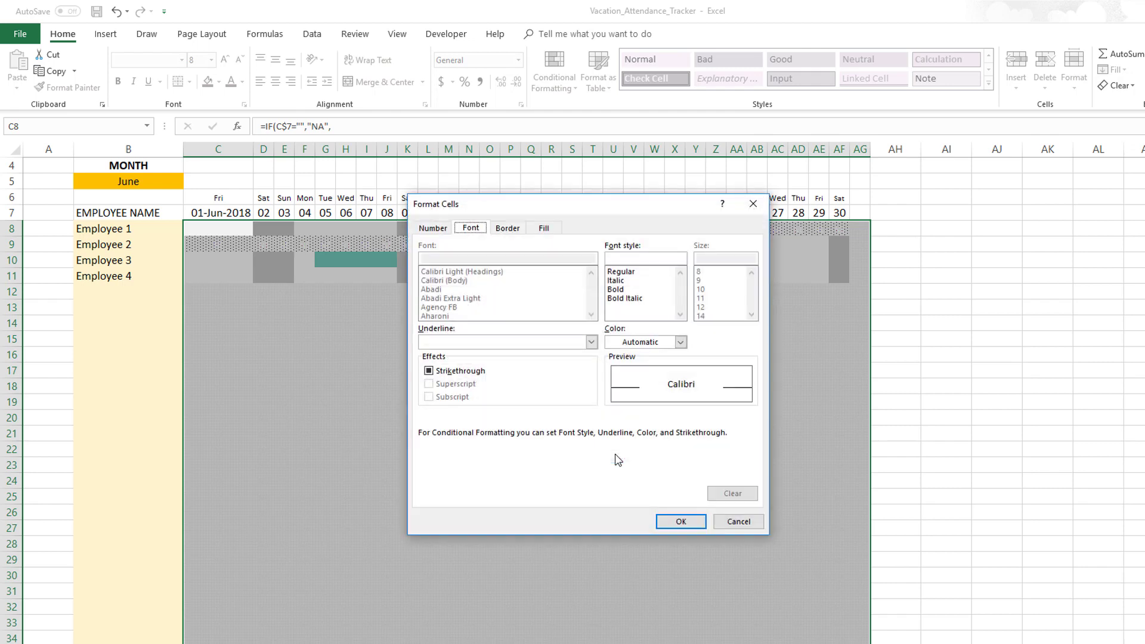
{"action": "left_click", "coordinate": [543, 228]}
{"action": "left_click", "coordinate": [514, 385]}
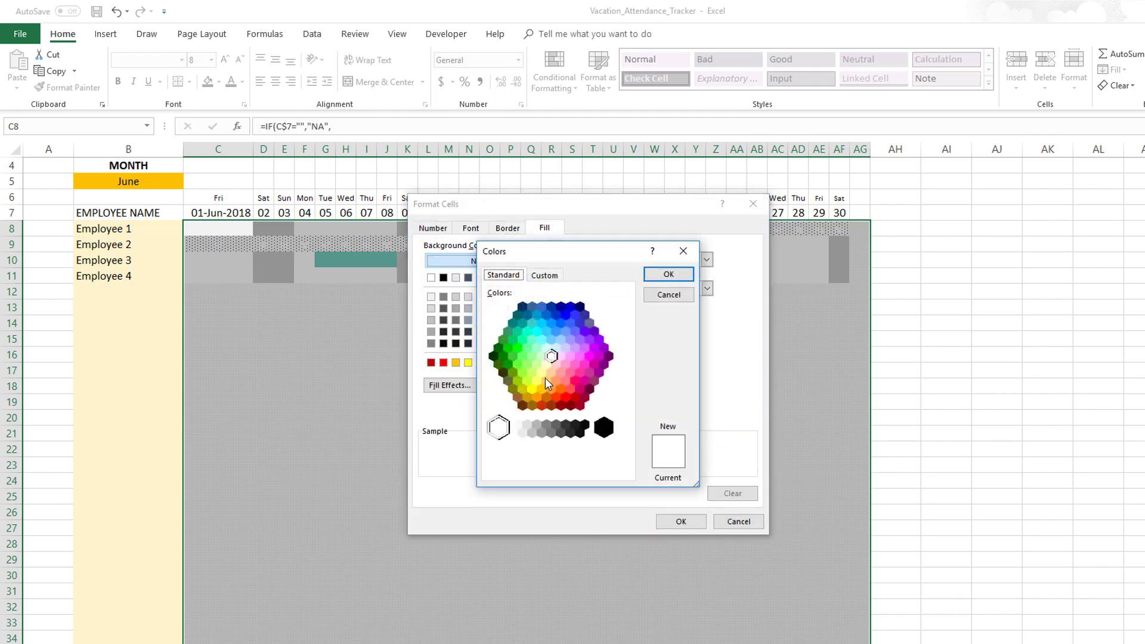
{"action": "left_click", "coordinate": [544, 275]}
{"action": "left_click_drag", "start_coordinate": [554, 422], "coordinate": [526, 427]}
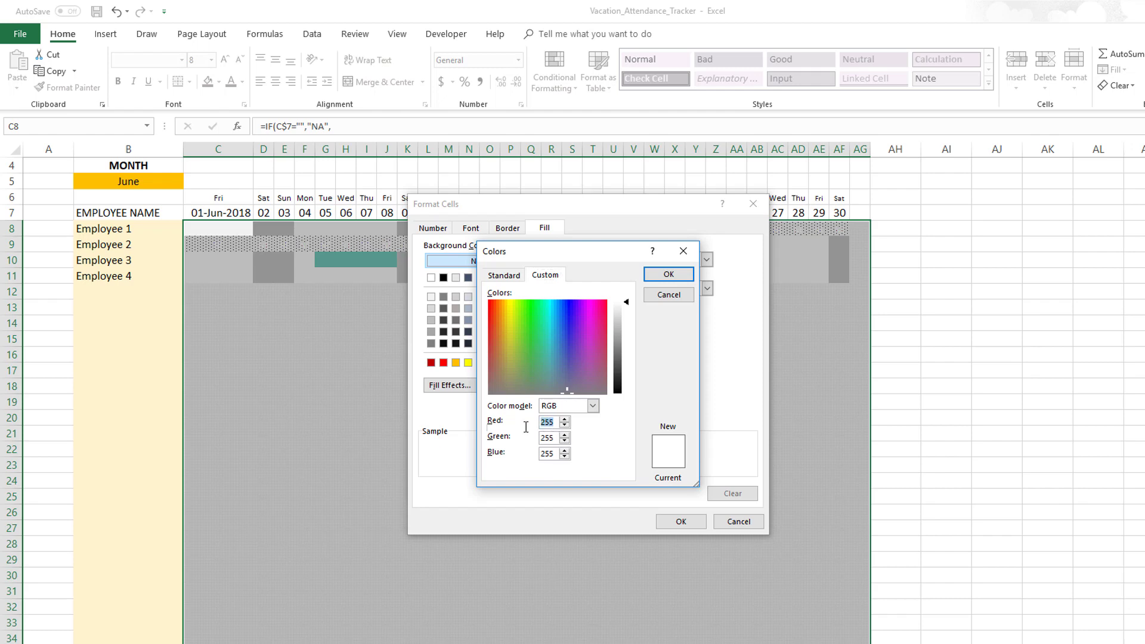
{"action": "type", "text": "36"}
{"action": "key", "text": "Tab"}
{"action": "type", "text": "123"}
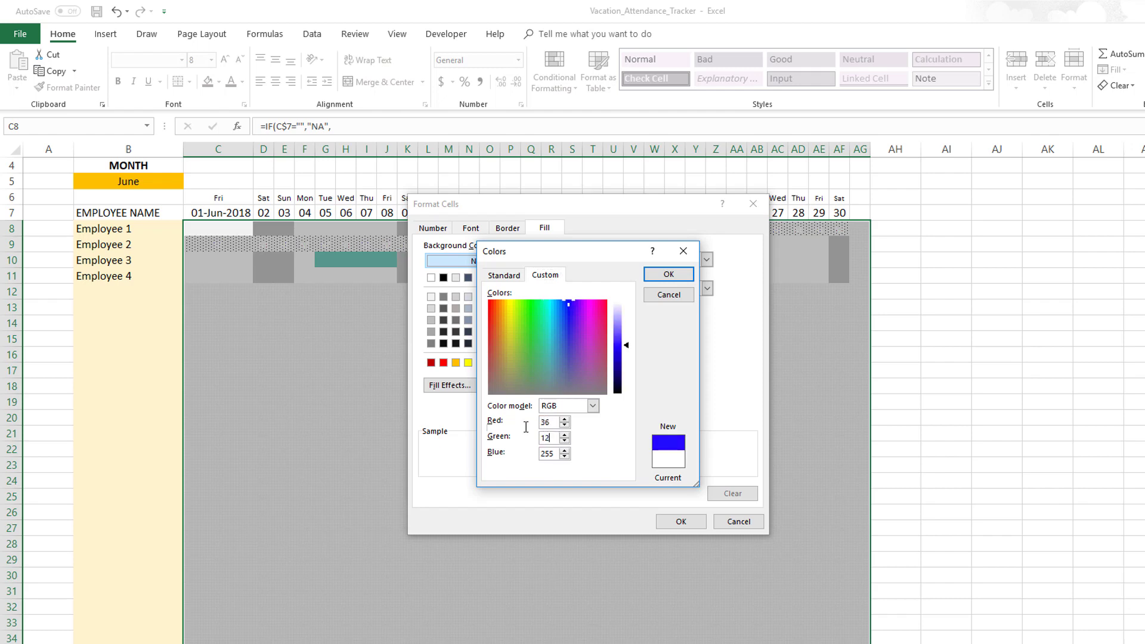
{"action": "key", "text": "Tab"}
{"action": "type", "text": "160"}
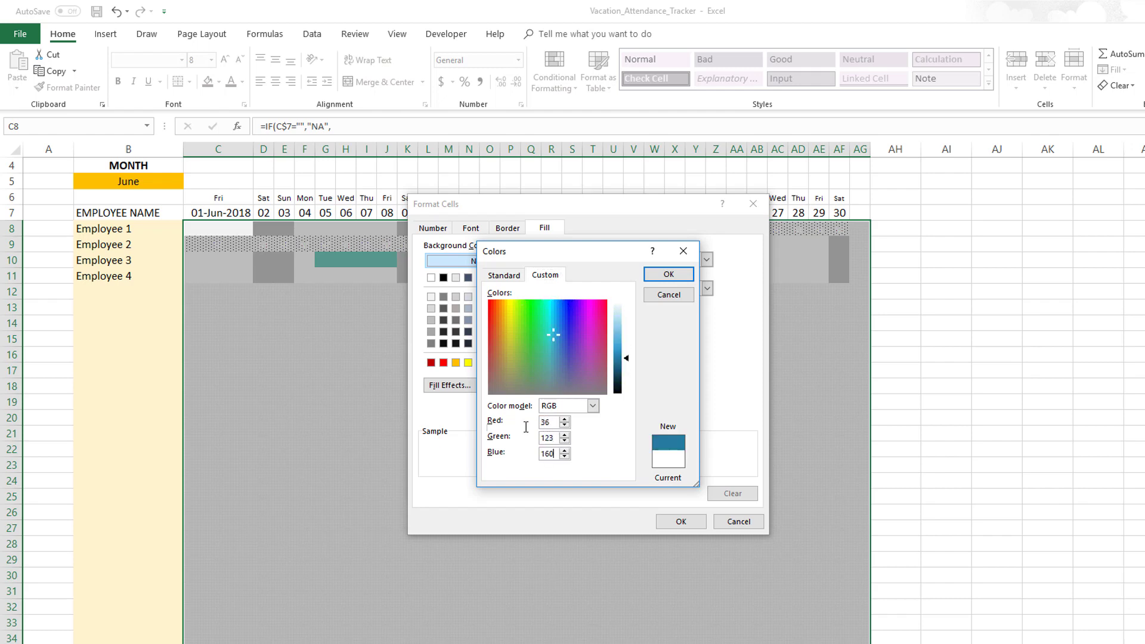
{"action": "left_click", "coordinate": [667, 274]}
Match the second vacation type rule's font color to its blue fill and confirm the rule.
{"action": "left_click", "coordinate": [477, 227]}
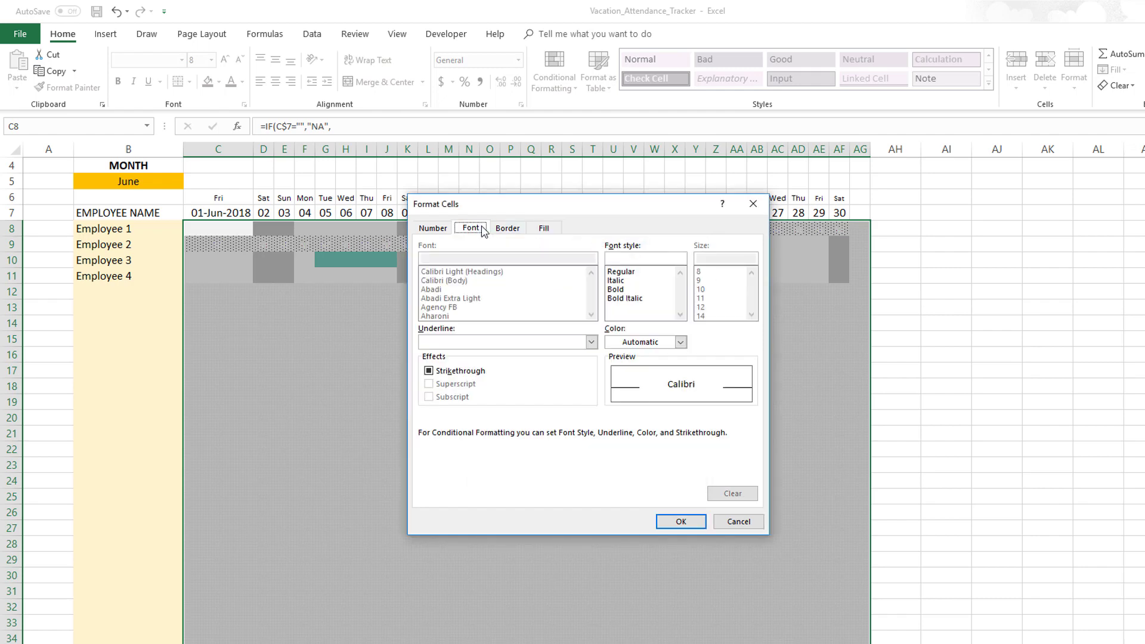
{"action": "left_click", "coordinate": [619, 342]}
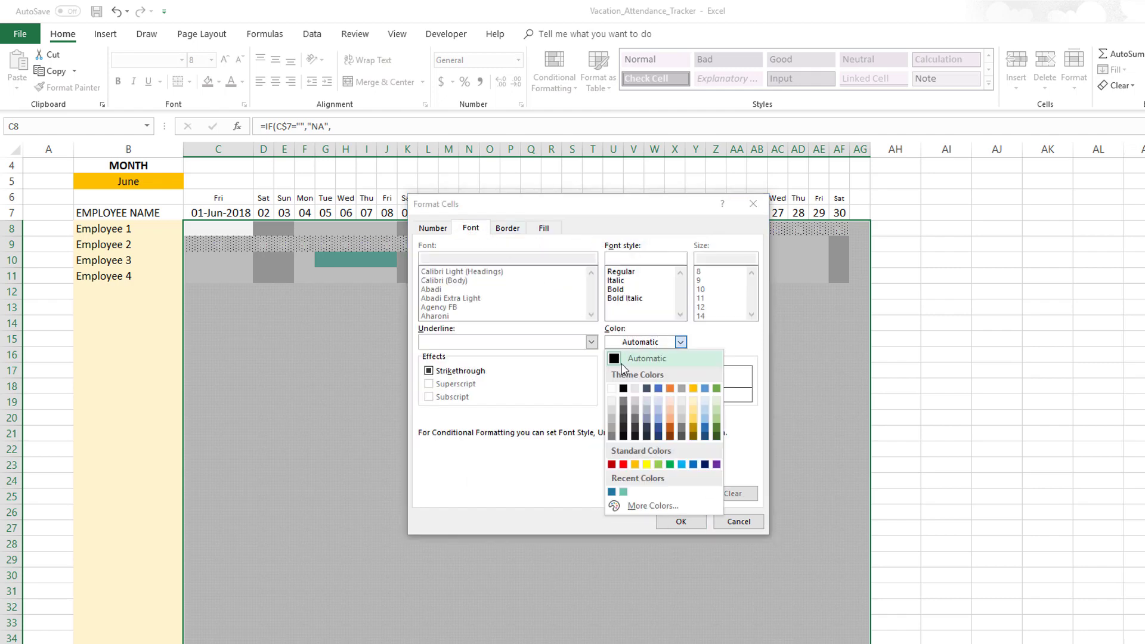
{"action": "left_click", "coordinate": [613, 491]}
{"action": "left_click", "coordinate": [674, 523]}
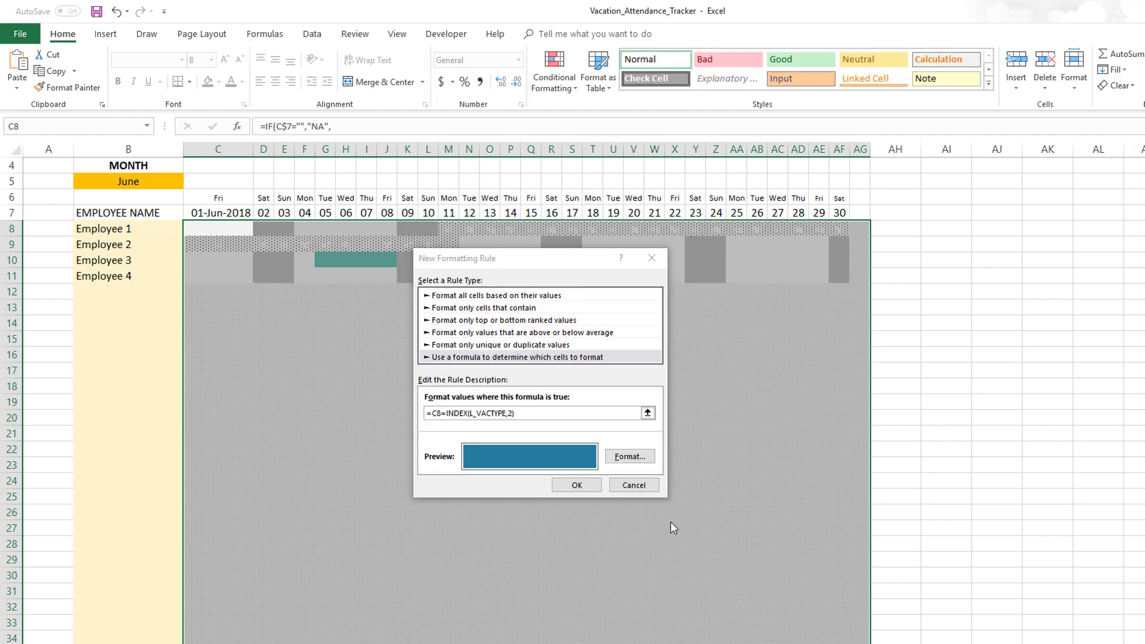
{"action": "left_click", "coordinate": [650, 483]}
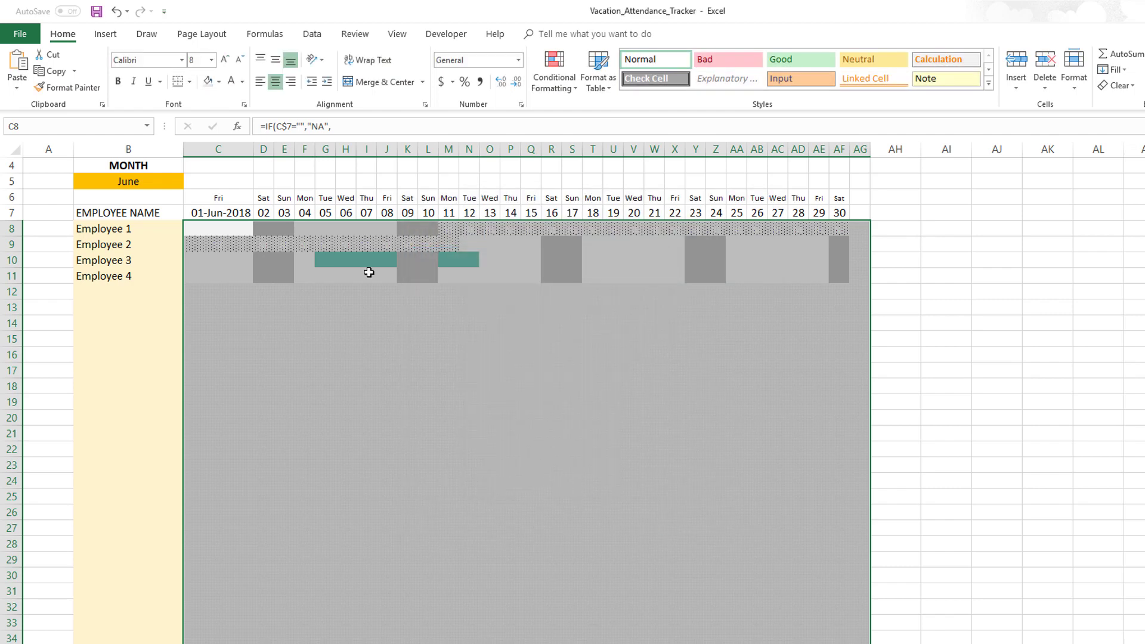
Start another formula-based formatting rule on the same calendar grid with the formula =C8=INDEX(L_VACTYPE,3).
{"action": "left_click", "coordinate": [556, 88]}
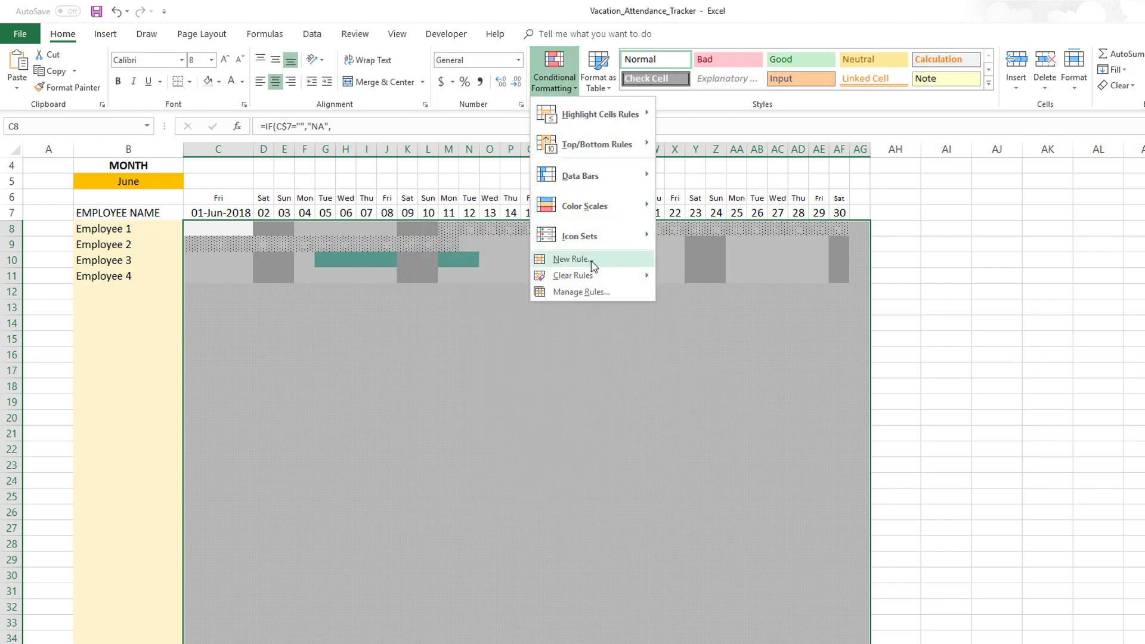
{"action": "left_click", "coordinate": [561, 259]}
{"action": "left_click", "coordinate": [458, 342]}
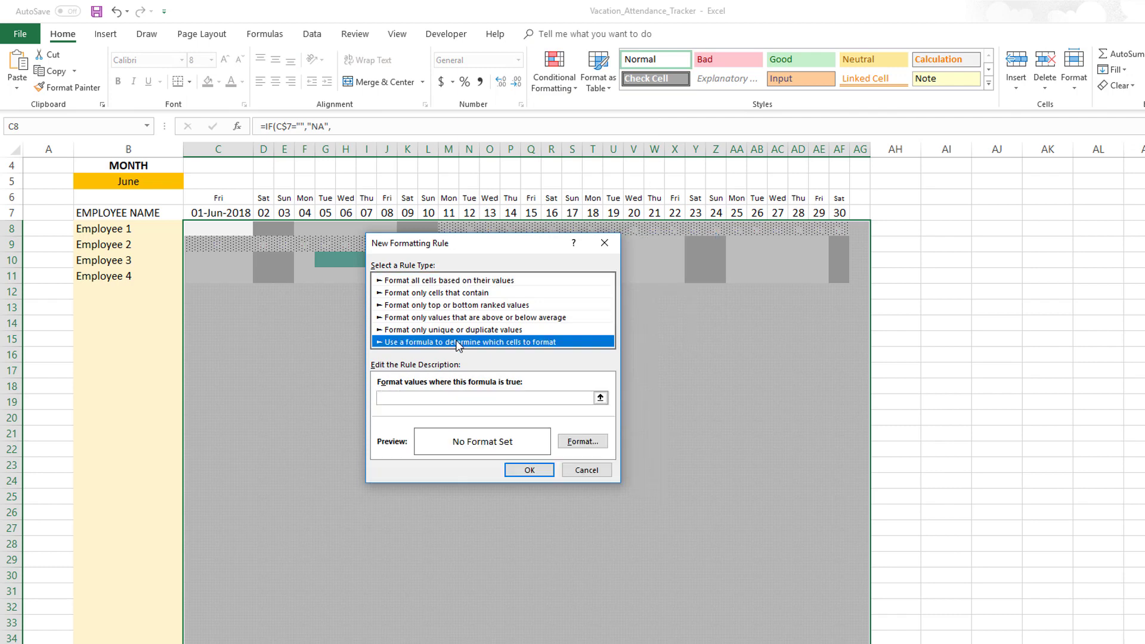
{"action": "left_click", "coordinate": [432, 398]}
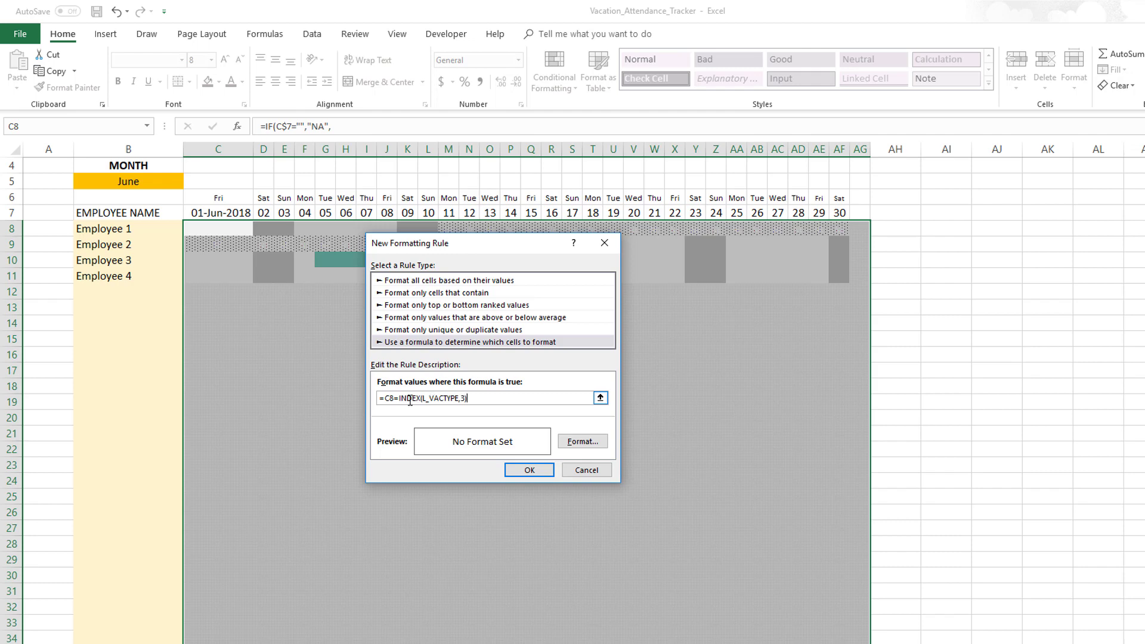
Set the third vacation type rule's fill to custom RGB 255, 224, 102.
{"action": "left_click", "coordinate": [574, 441]}
{"action": "left_click", "coordinate": [497, 212]}
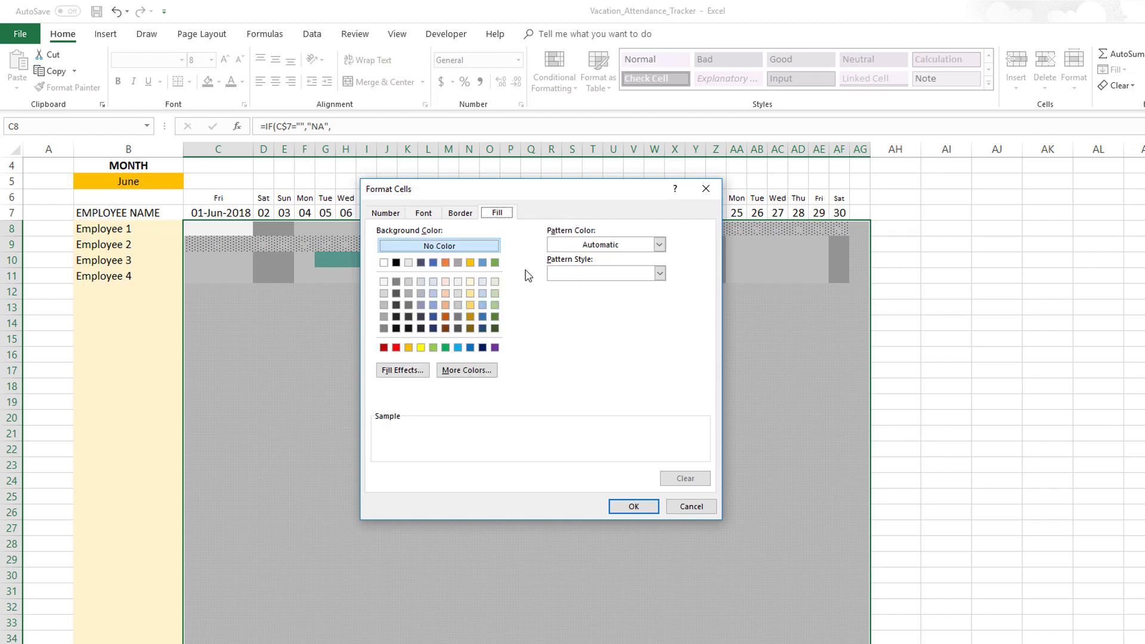
{"action": "left_click", "coordinate": [477, 370]}
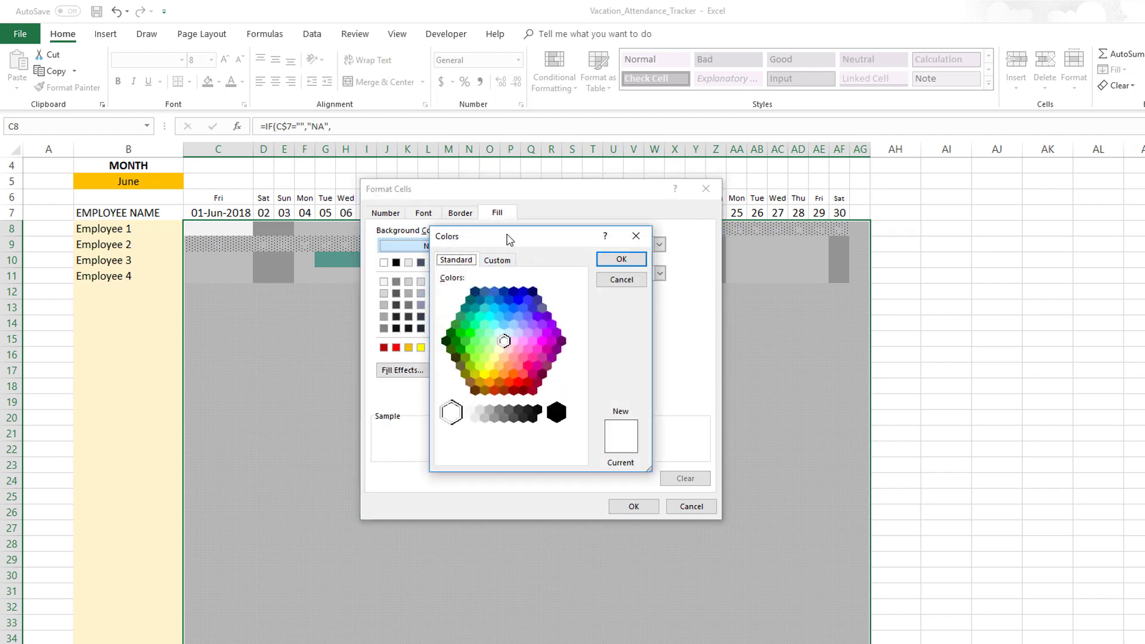
{"action": "left_click", "coordinate": [497, 260]}
{"action": "left_click_drag", "start_coordinate": [512, 407], "coordinate": [480, 411]}
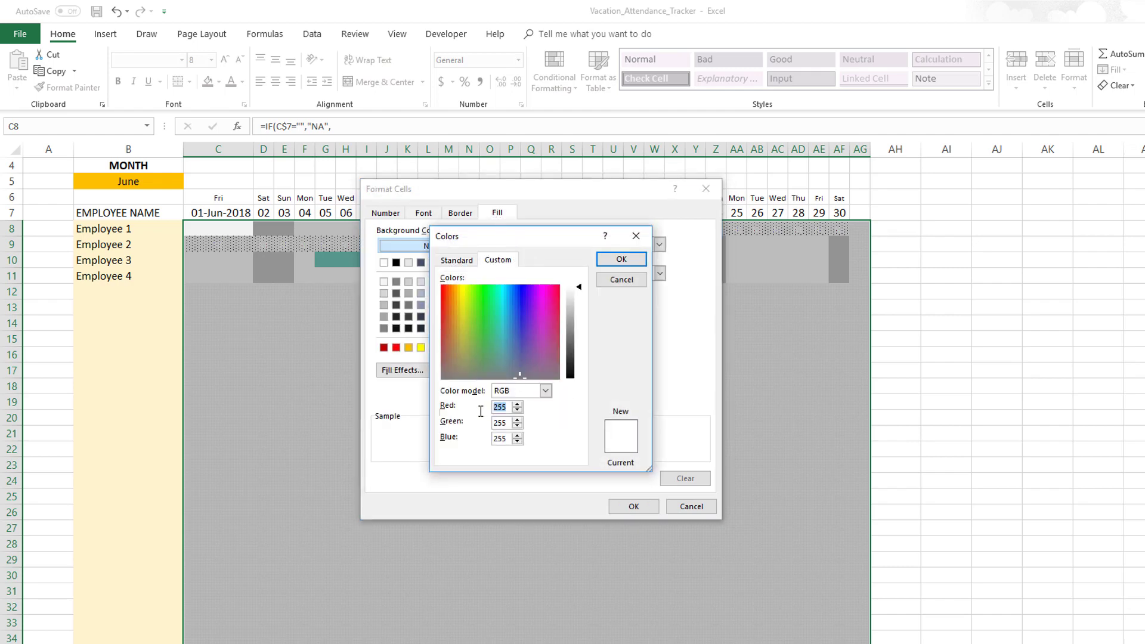
{"action": "type", "text": "255"}
{"action": "key", "text": "Tab"}
{"action": "type", "text": "224"}
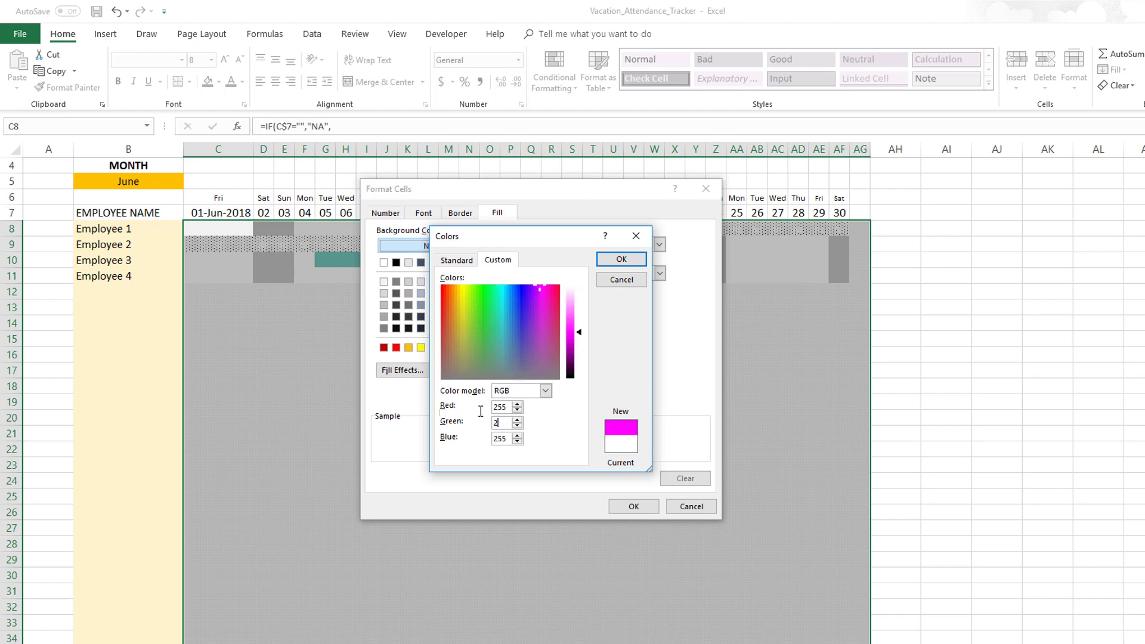
{"action": "key", "text": "Tab"}
{"action": "type", "text": "102"}
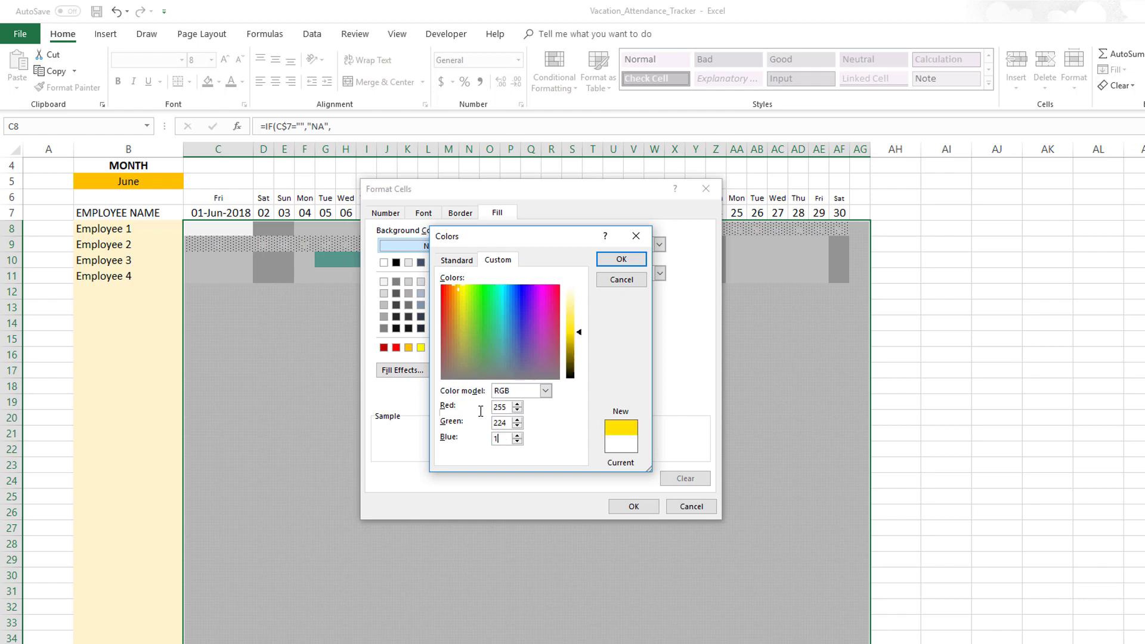
{"action": "left_click", "coordinate": [622, 259]}
Match the third vacation type rule's font color to its yellow fill and confirm the rule.
{"action": "left_click", "coordinate": [424, 213]}
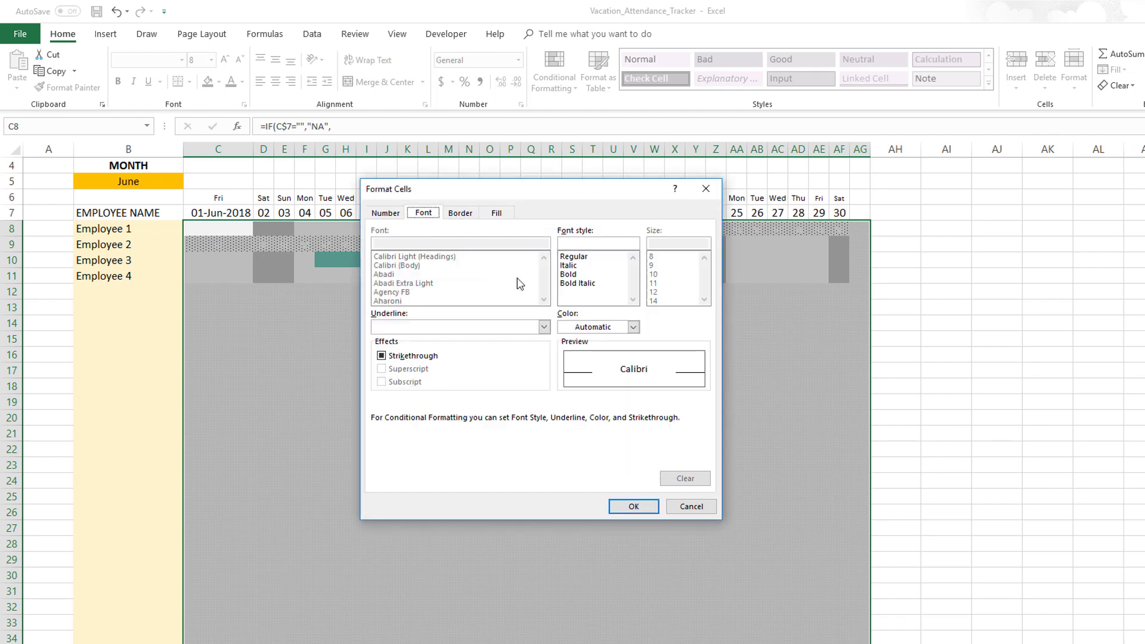
{"action": "left_click", "coordinate": [633, 327]}
{"action": "left_click", "coordinate": [564, 477]}
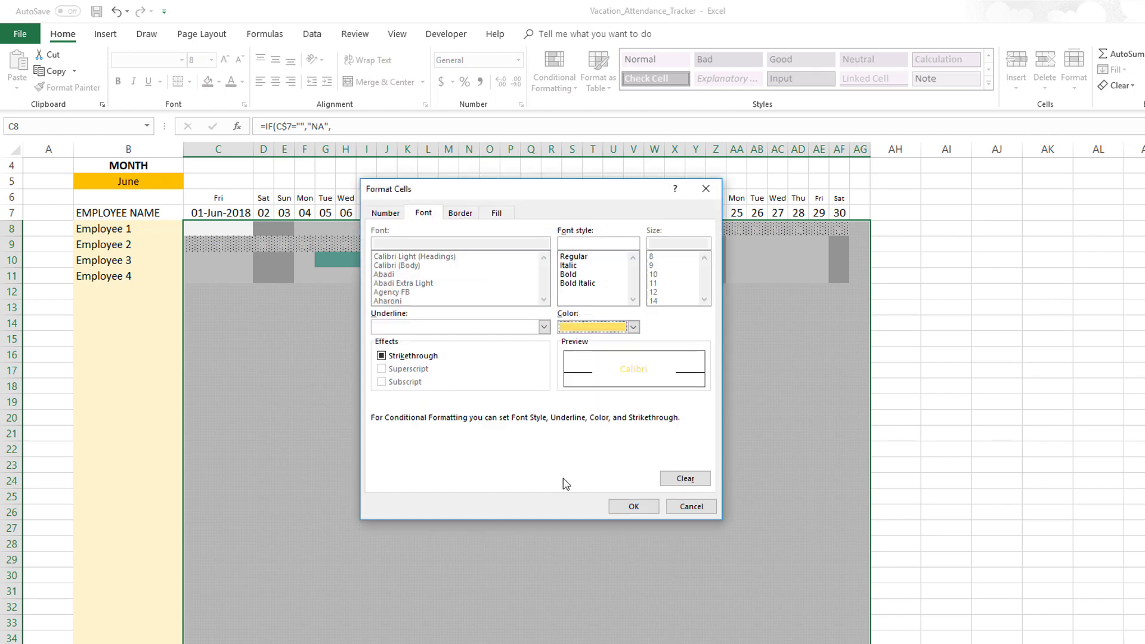
{"action": "left_click", "coordinate": [633, 507]}
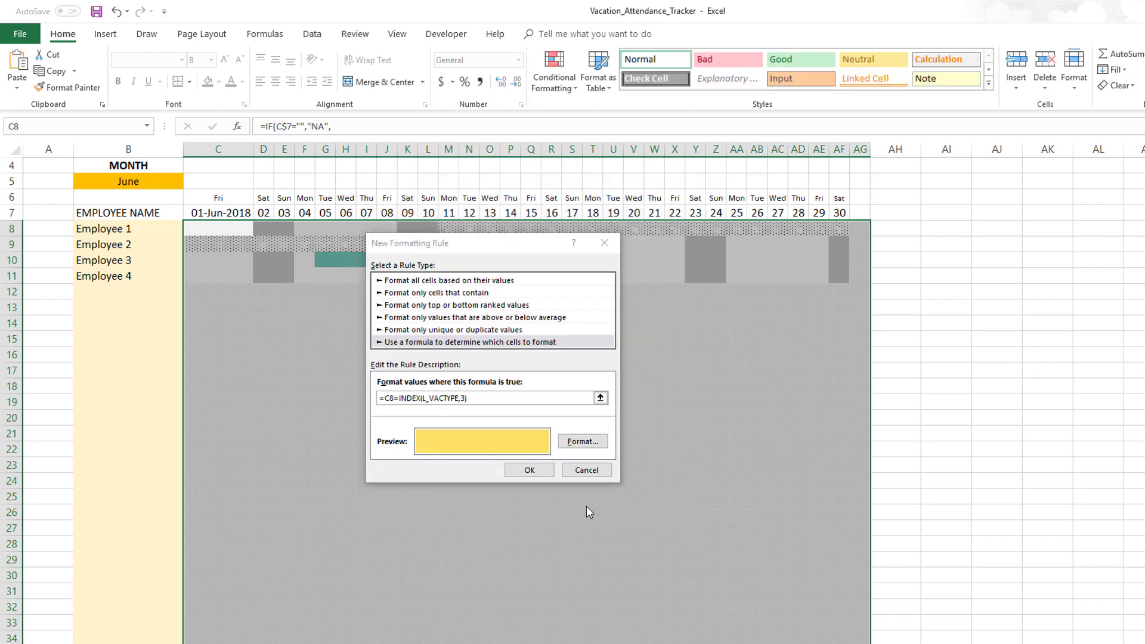
{"action": "left_click", "coordinate": [542, 474]}
Start a formula-based conditional formatting rule on the calendar grid for the fourth vacation type, using =C8=INDEX(L_VACTYPE,4).
{"action": "left_click", "coordinate": [551, 78]}
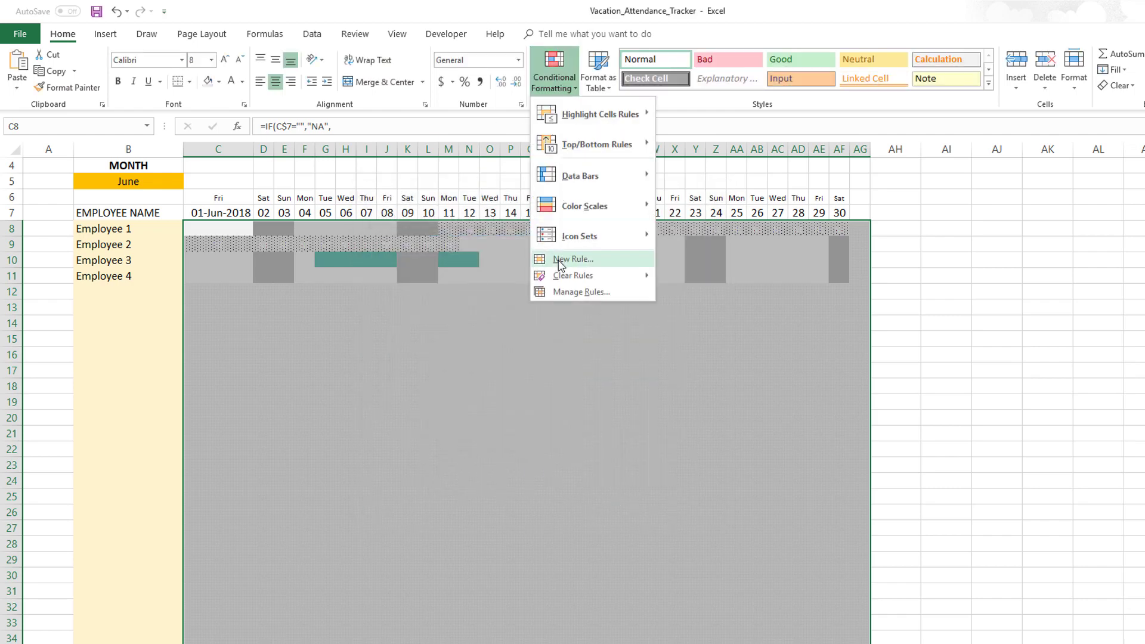
{"action": "left_click", "coordinate": [558, 260]}
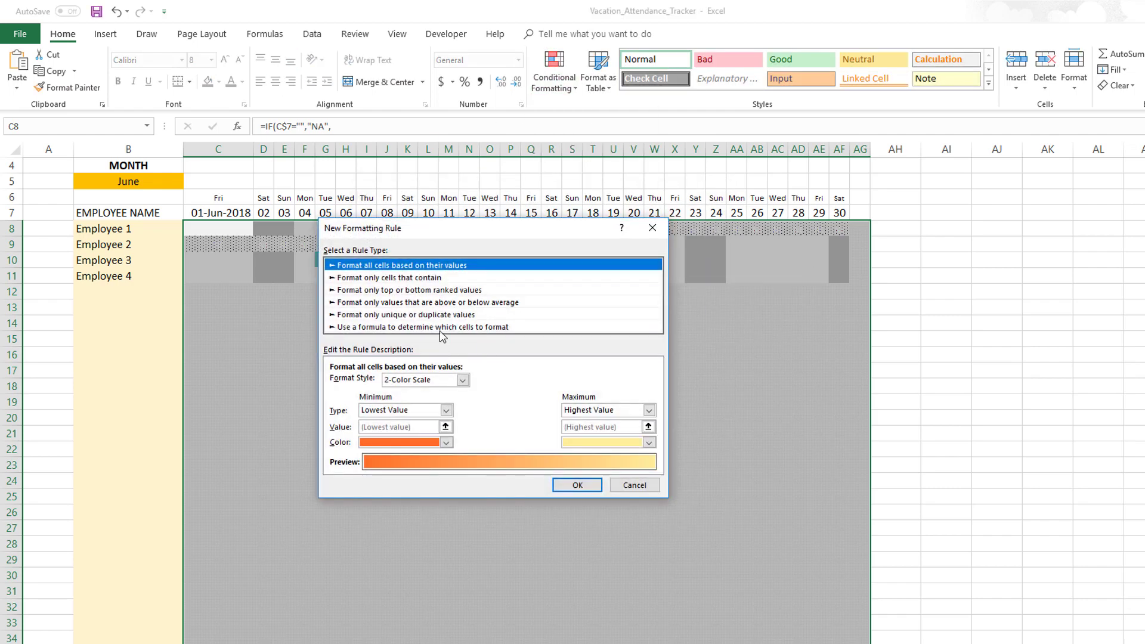
{"action": "left_click", "coordinate": [442, 328]}
{"action": "left_click", "coordinate": [389, 384]}
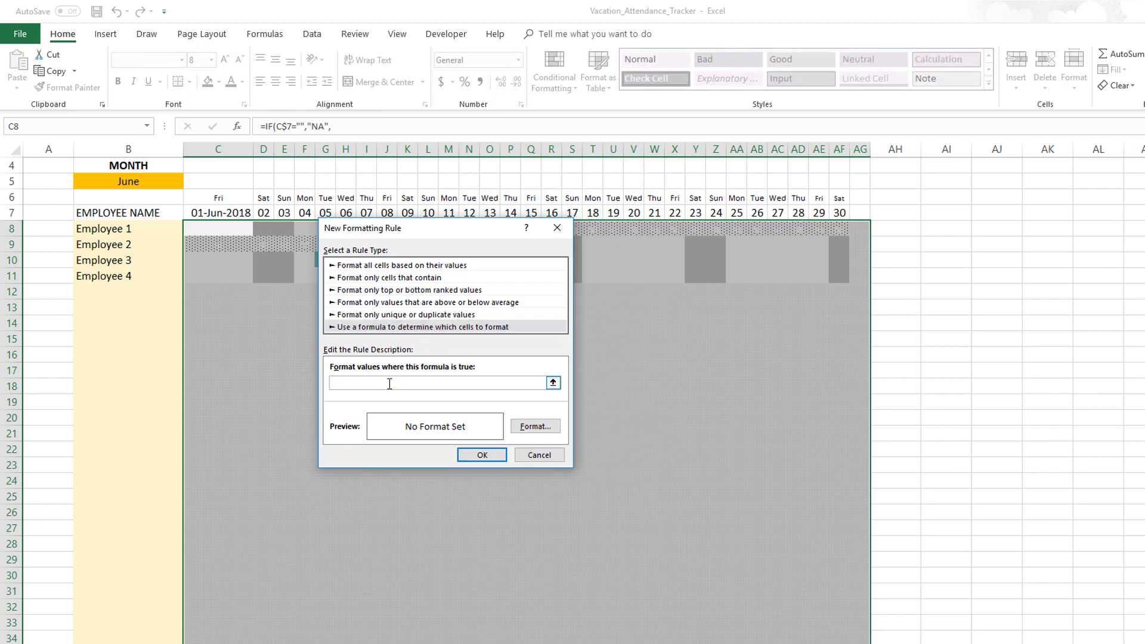
{"action": "type", "text": "=C8=INDEX(L_VACTYPE,4"}
Set the fourth vacation type rule's fill to custom RGB 242, 95, 92.
{"action": "left_click", "coordinate": [535, 425]}
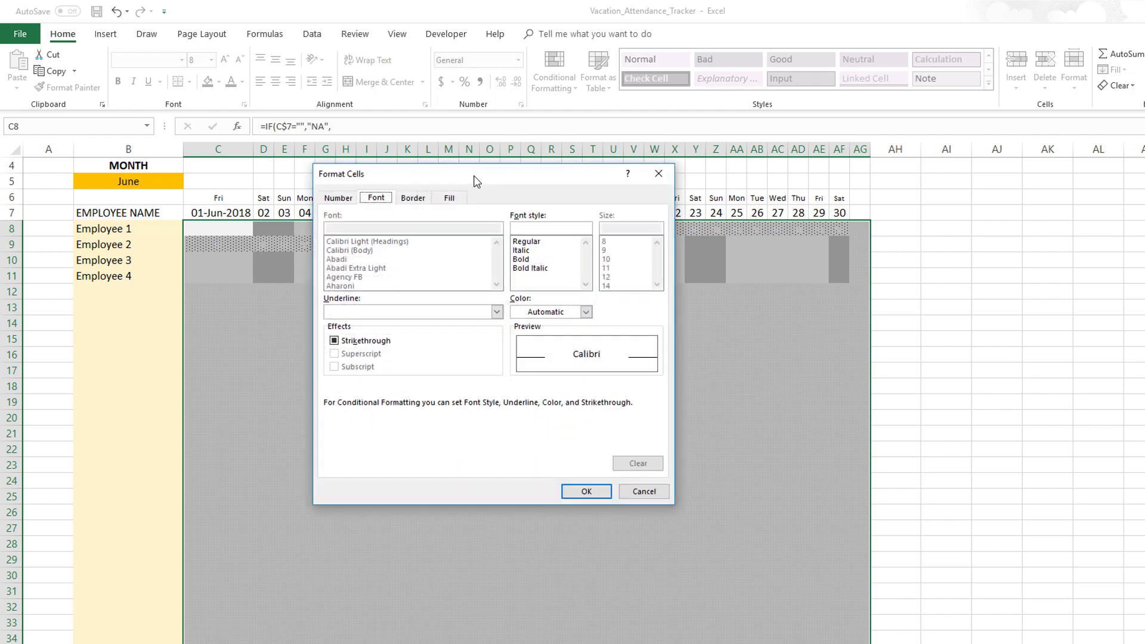
{"action": "left_click_drag", "start_coordinate": [477, 180], "coordinate": [690, 186]}
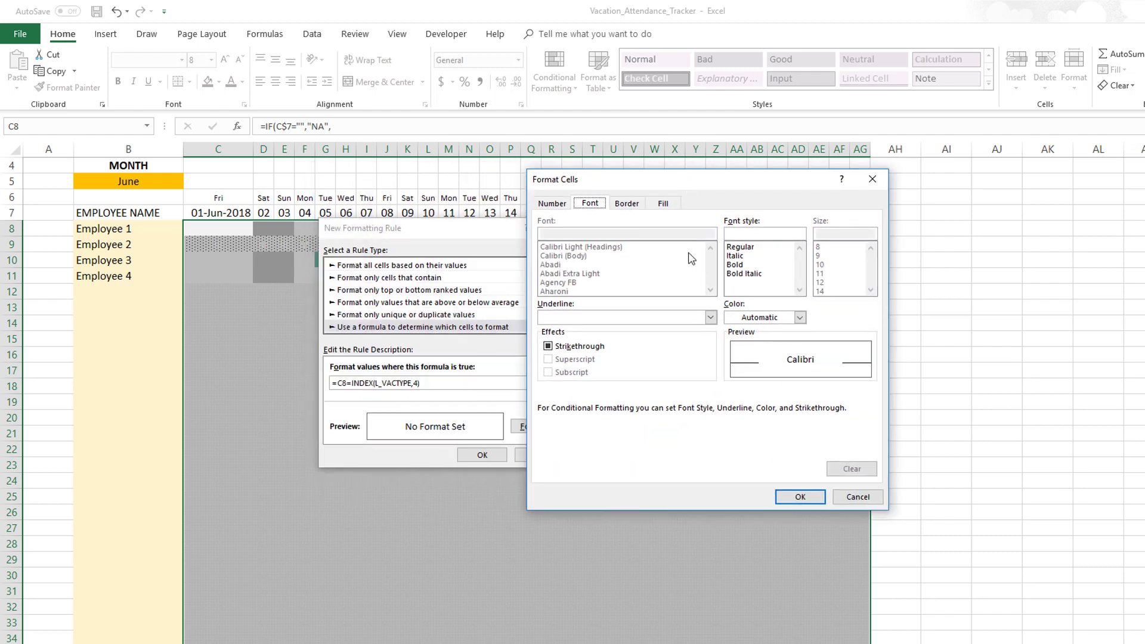
{"action": "left_click", "coordinate": [664, 204]}
{"action": "left_click", "coordinate": [653, 353]}
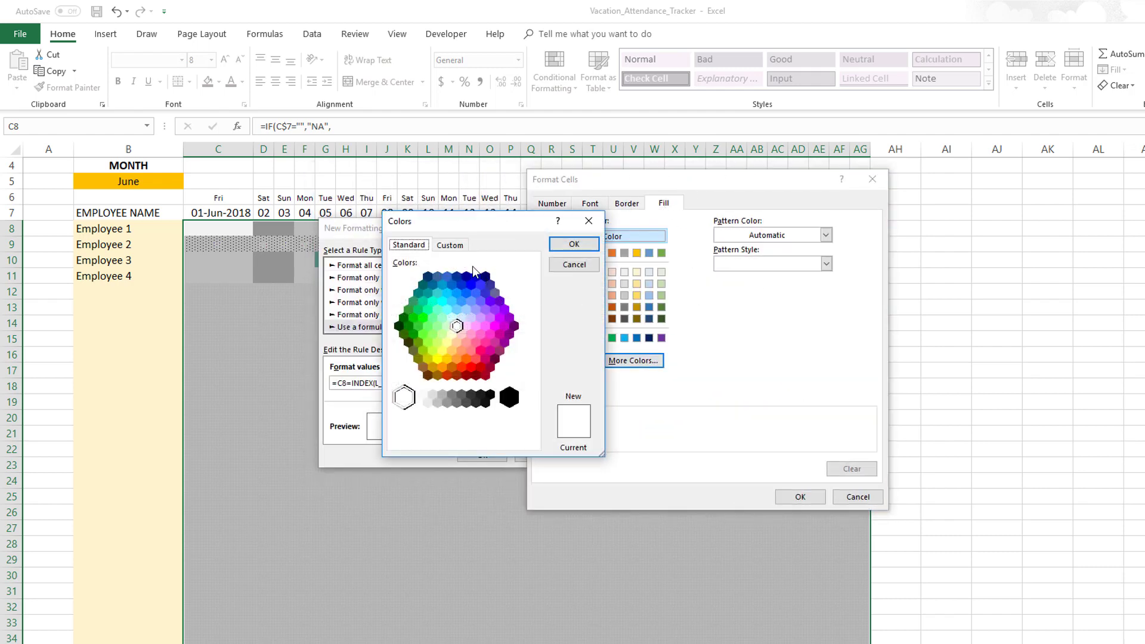
{"action": "left_click", "coordinate": [451, 245]}
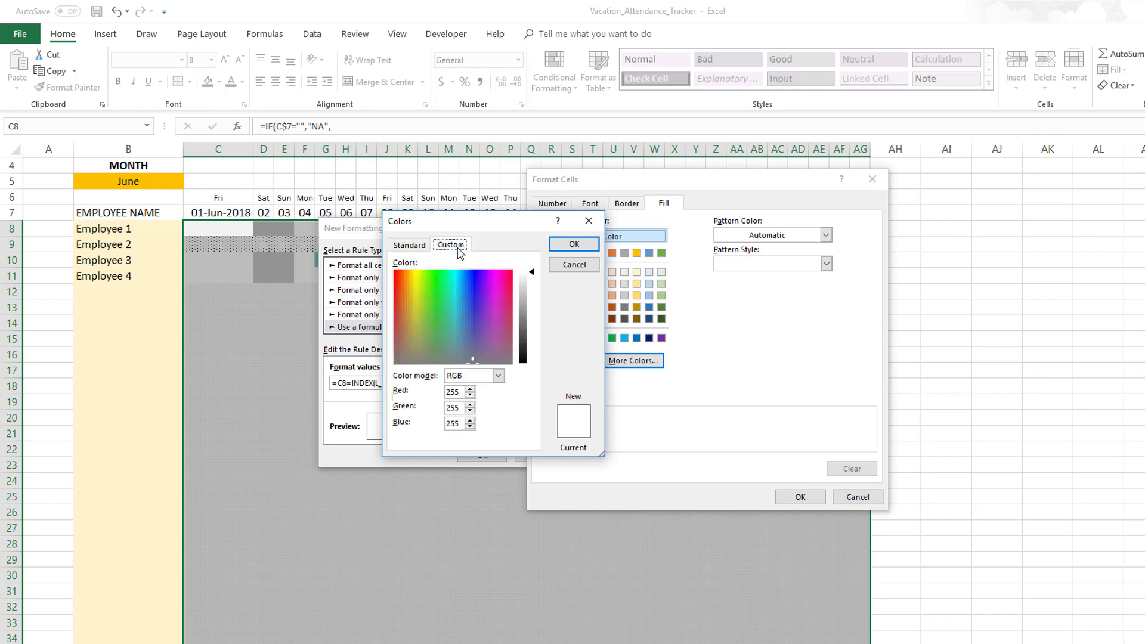
{"action": "double_click", "coordinate": [453, 391]}
{"action": "type", "text": "242"}
{"action": "key", "text": "Tab"}
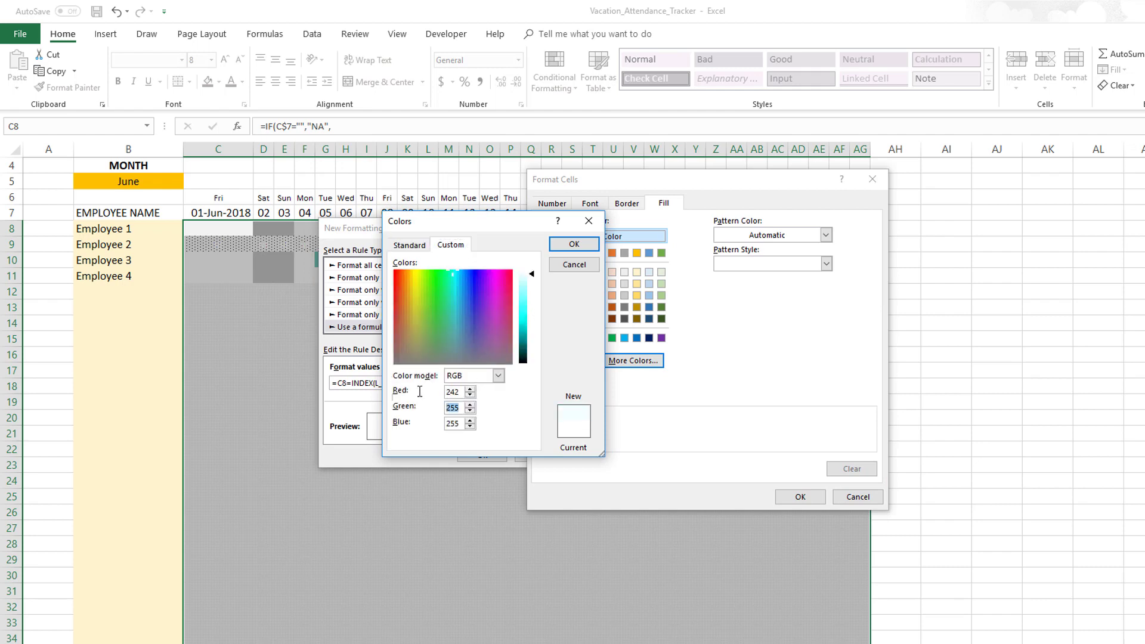
{"action": "type", "text": "95"}
{"action": "key", "text": "Tab"}
{"action": "type", "text": "92"}
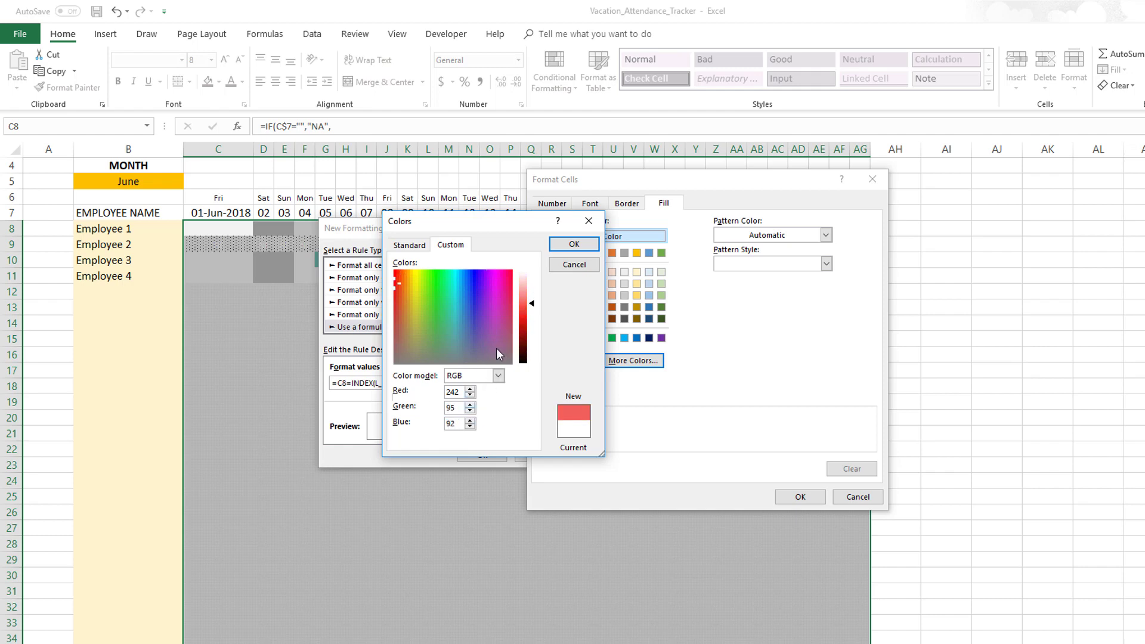
{"action": "left_click", "coordinate": [562, 246]}
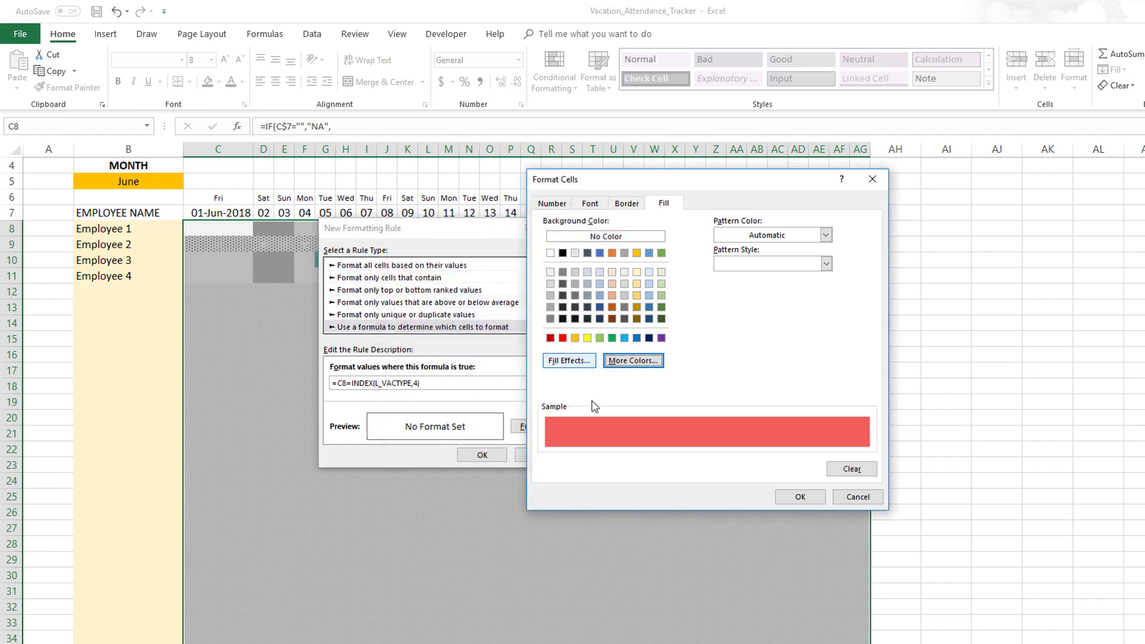
Match the fourth vacation type rule's font color to its red fill and confirm the rule.
{"action": "left_click", "coordinate": [598, 204]}
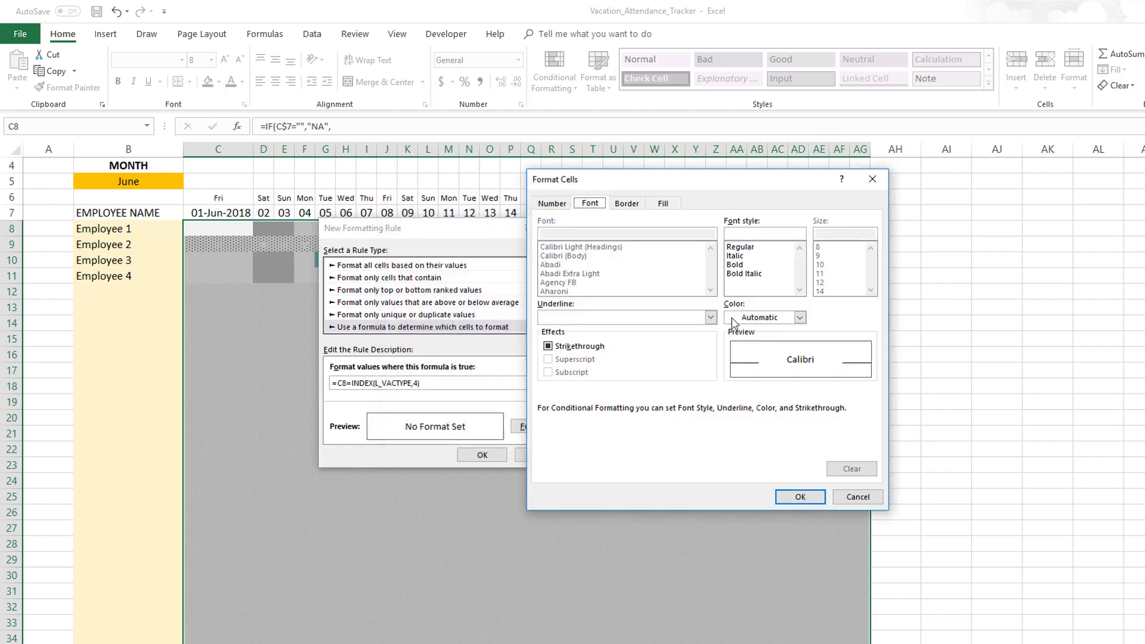
{"action": "left_click", "coordinate": [767, 317]}
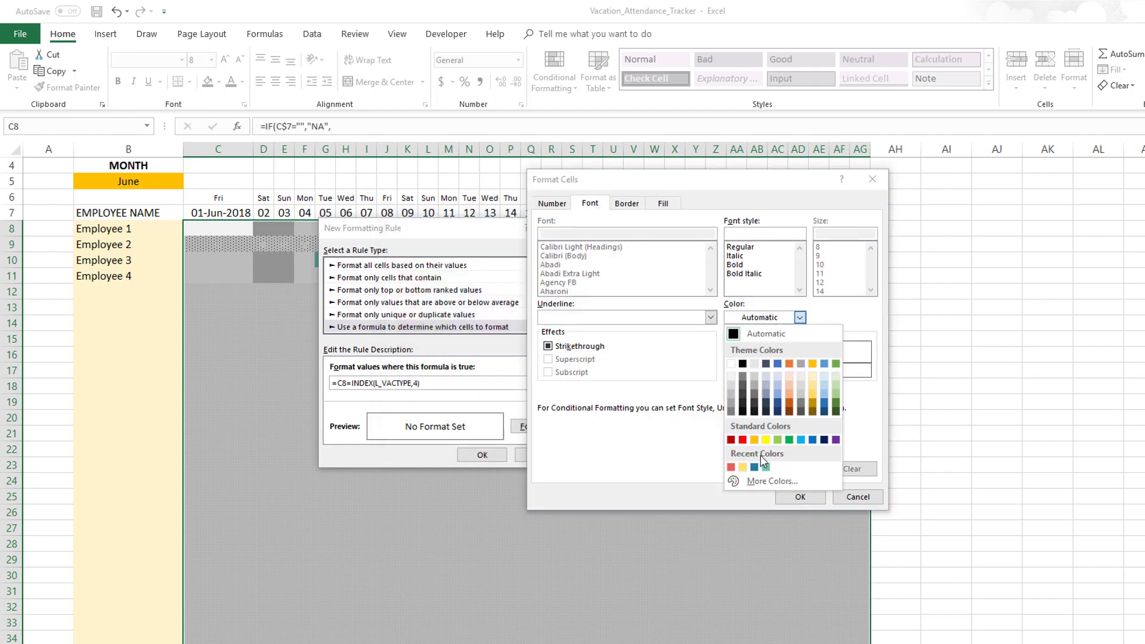
{"action": "left_click", "coordinate": [730, 466]}
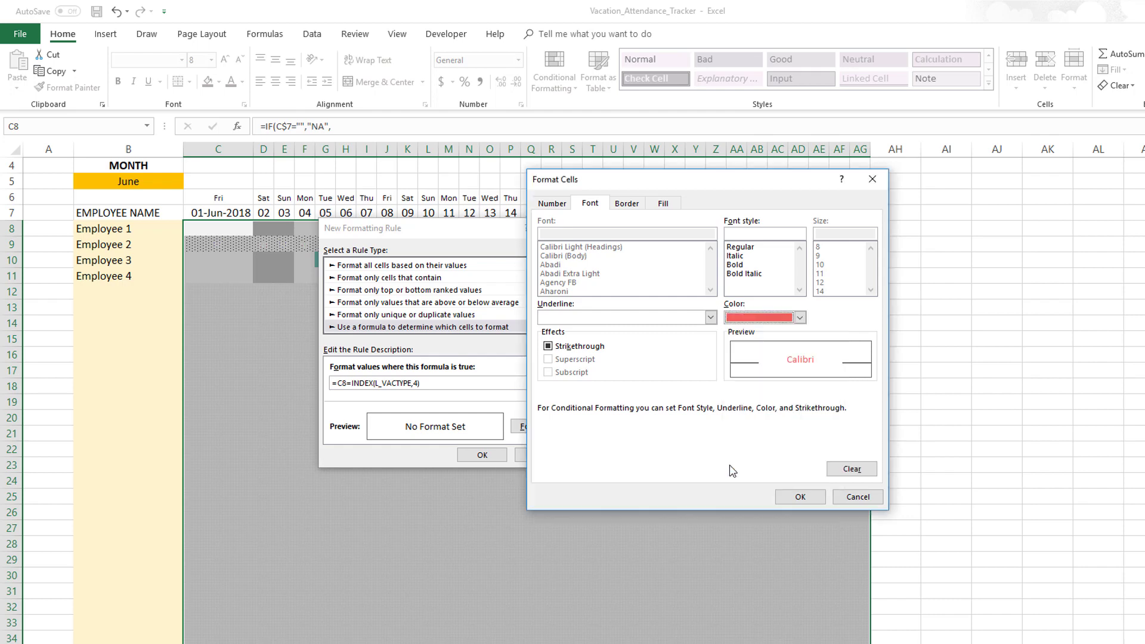
{"action": "left_click", "coordinate": [796, 494]}
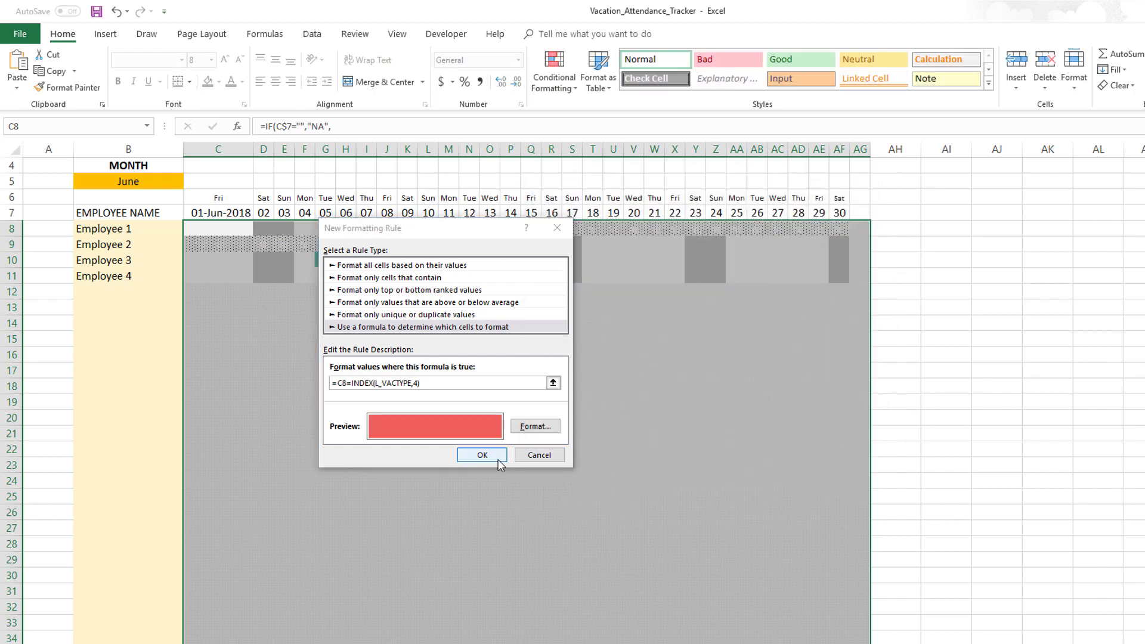
{"action": "left_click", "coordinate": [497, 459]}
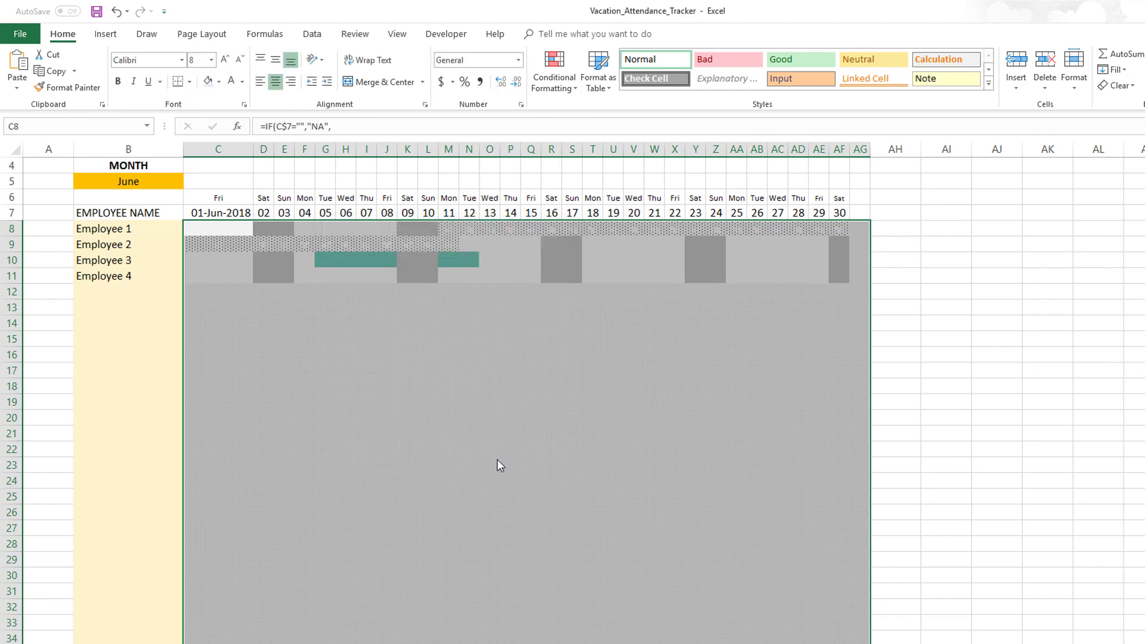
Start a formula-based conditional formatting rule on the calendar grid for the fifth vacation type, using =C8=INDEX(L_VACTYPE,5).
{"action": "left_click", "coordinate": [559, 96]}
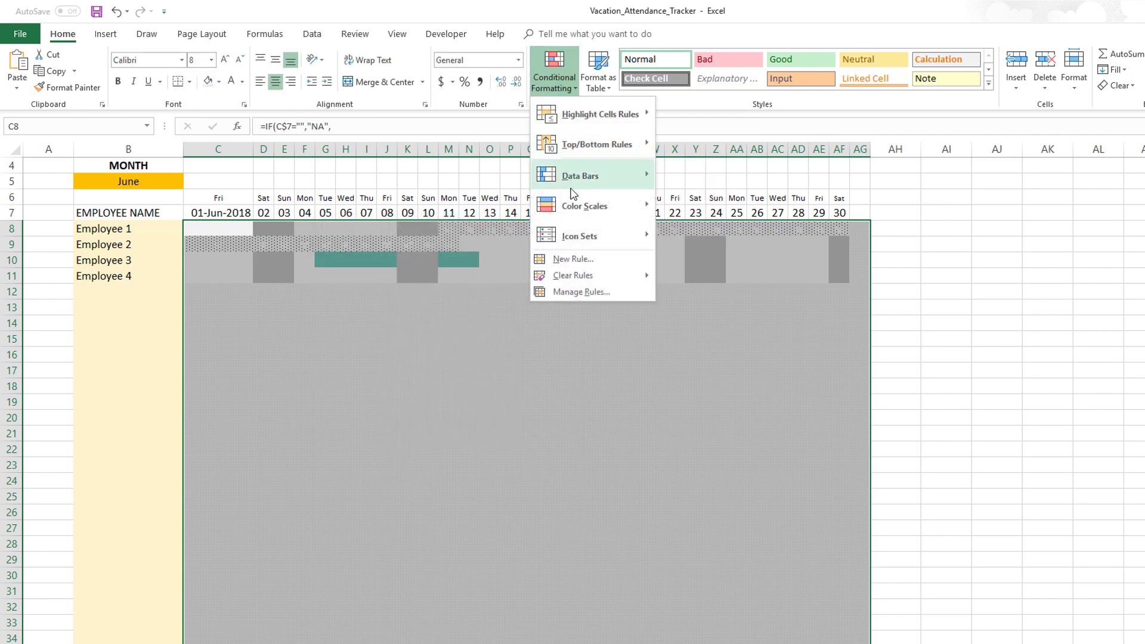
{"action": "left_click", "coordinate": [571, 259]}
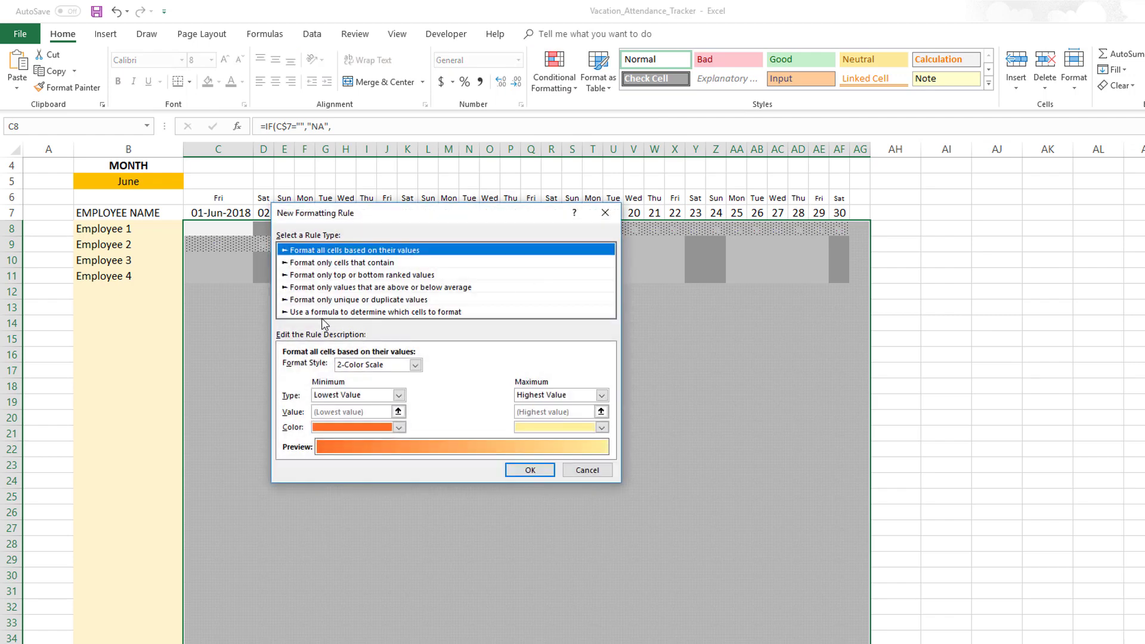
{"action": "left_click", "coordinate": [307, 312]}
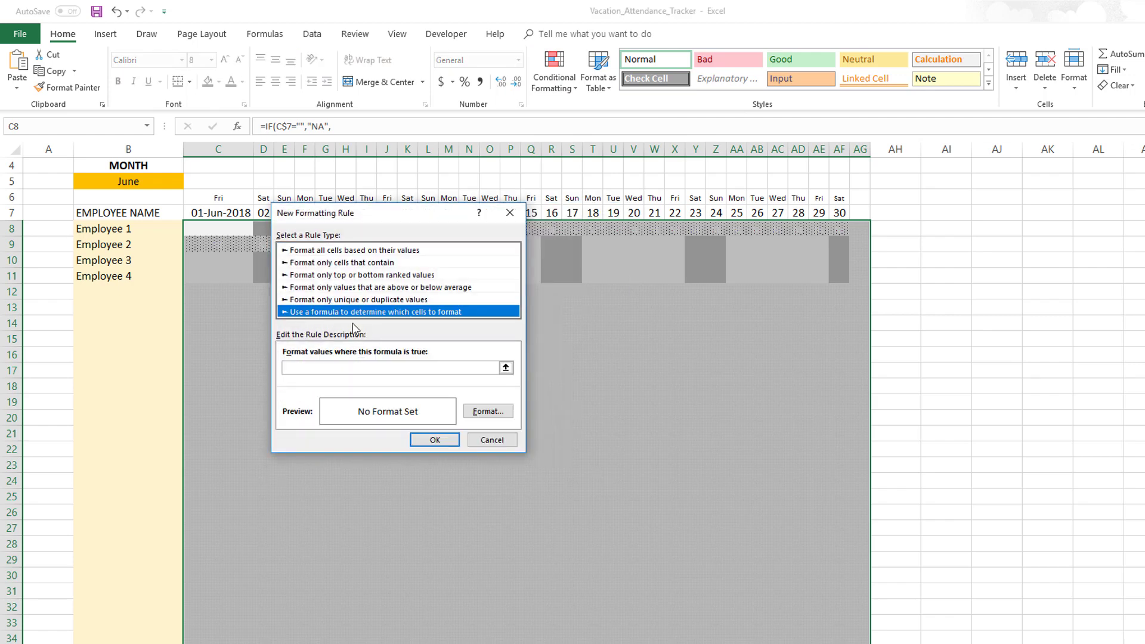
{"action": "left_click", "coordinate": [340, 367]}
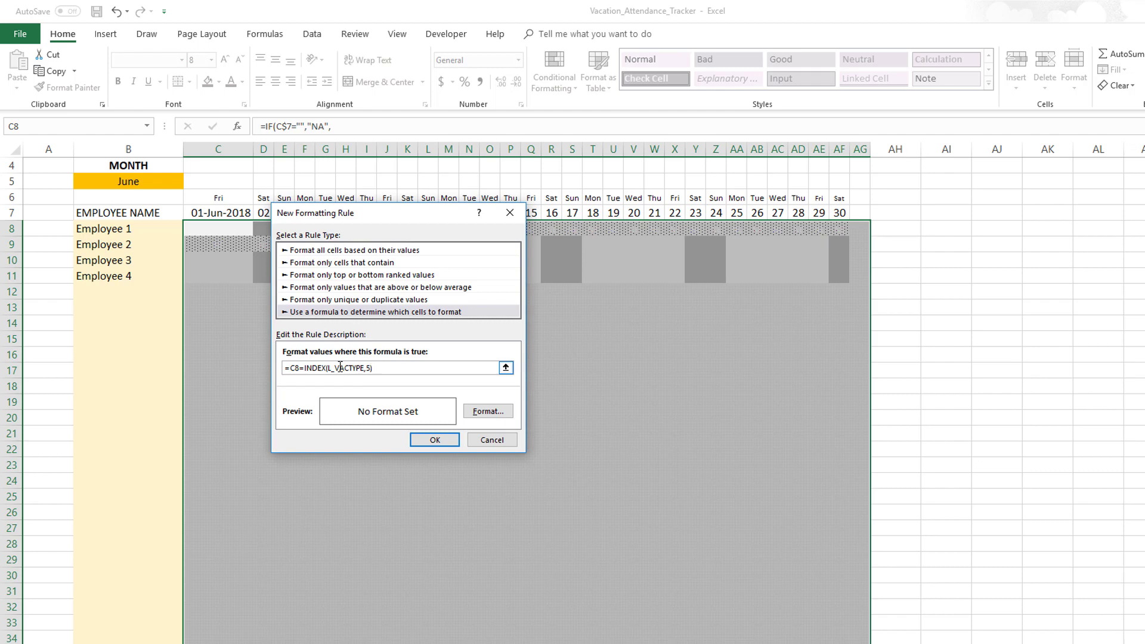
Set the fifth vacation type rule's fill to custom RGB 80, 81, 79.
{"action": "left_click", "coordinate": [487, 411]}
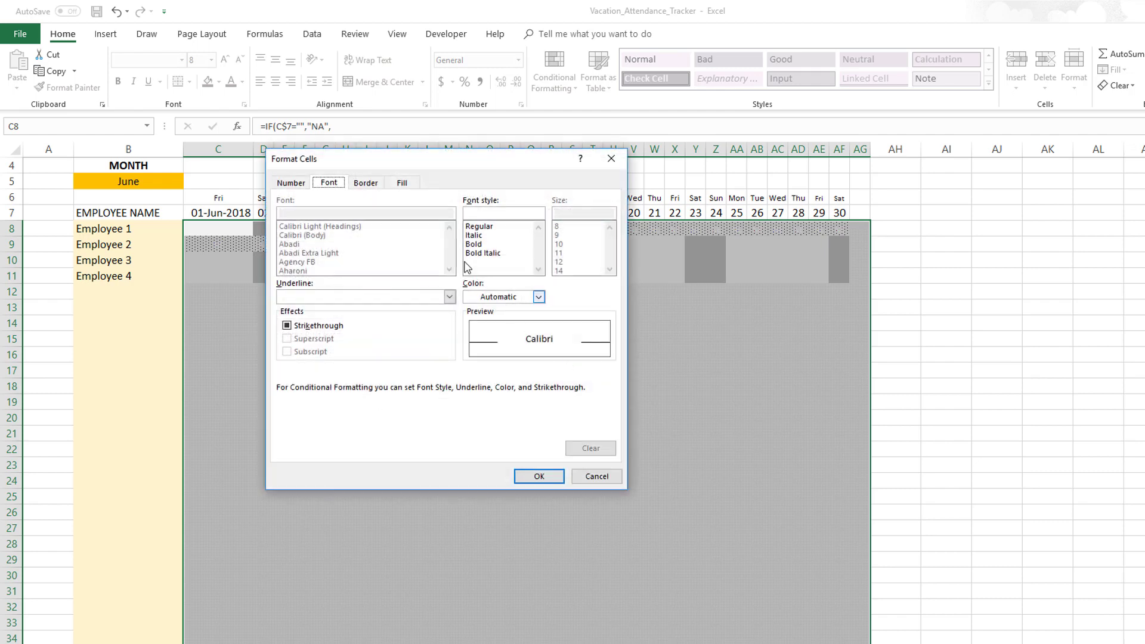
{"action": "left_click", "coordinate": [393, 185]}
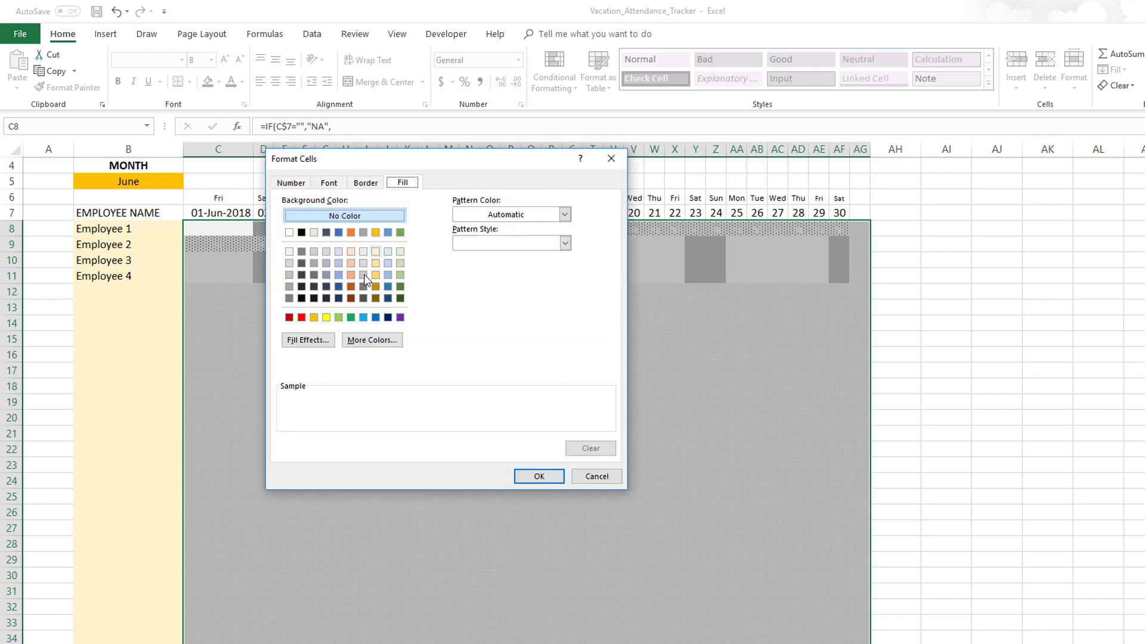
{"action": "left_click", "coordinate": [366, 340]}
{"action": "left_click", "coordinate": [401, 230]}
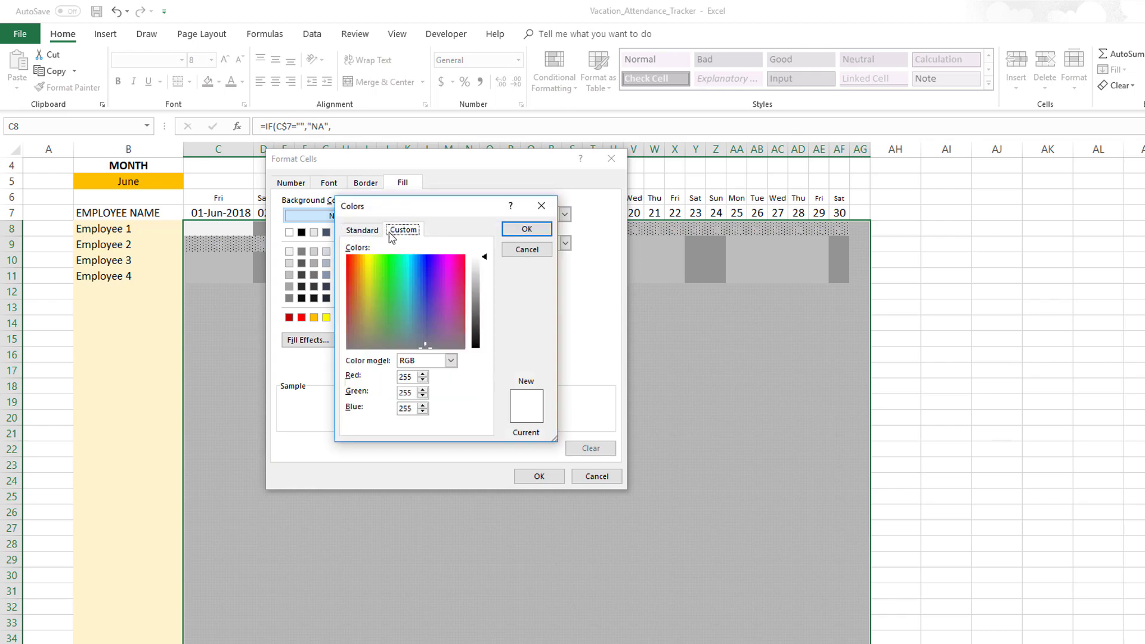
{"action": "left_click_drag", "start_coordinate": [408, 380], "coordinate": [393, 377]}
{"action": "type", "text": "80"}
{"action": "key", "text": "Tab"}
{"action": "type", "text": "81"}
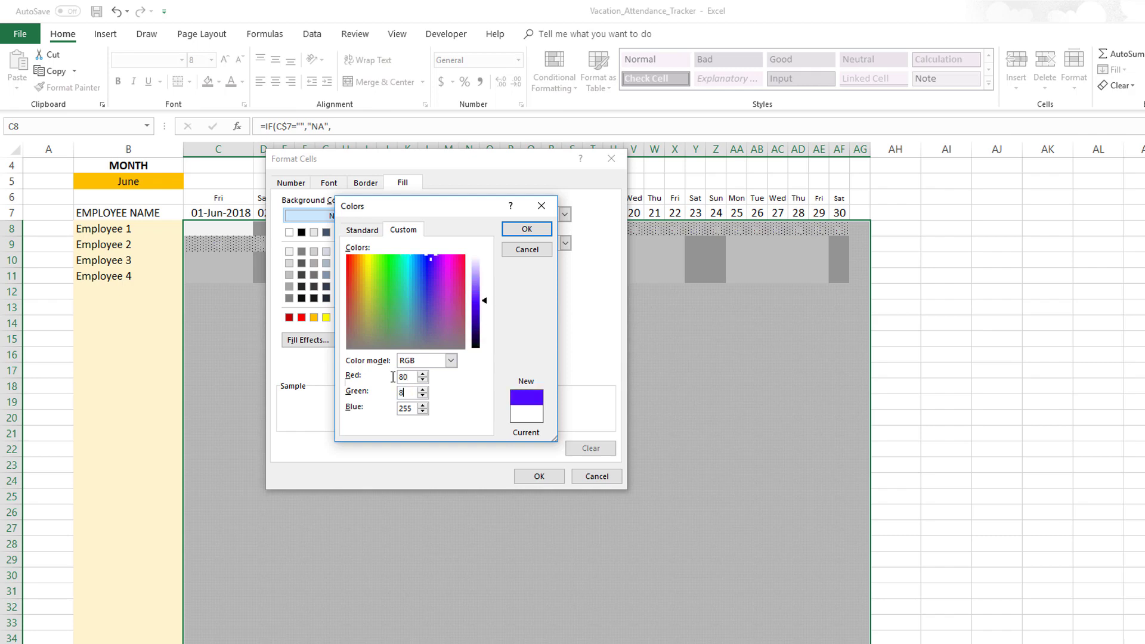
{"action": "key", "text": "Tab"}
{"action": "type", "text": "79"}
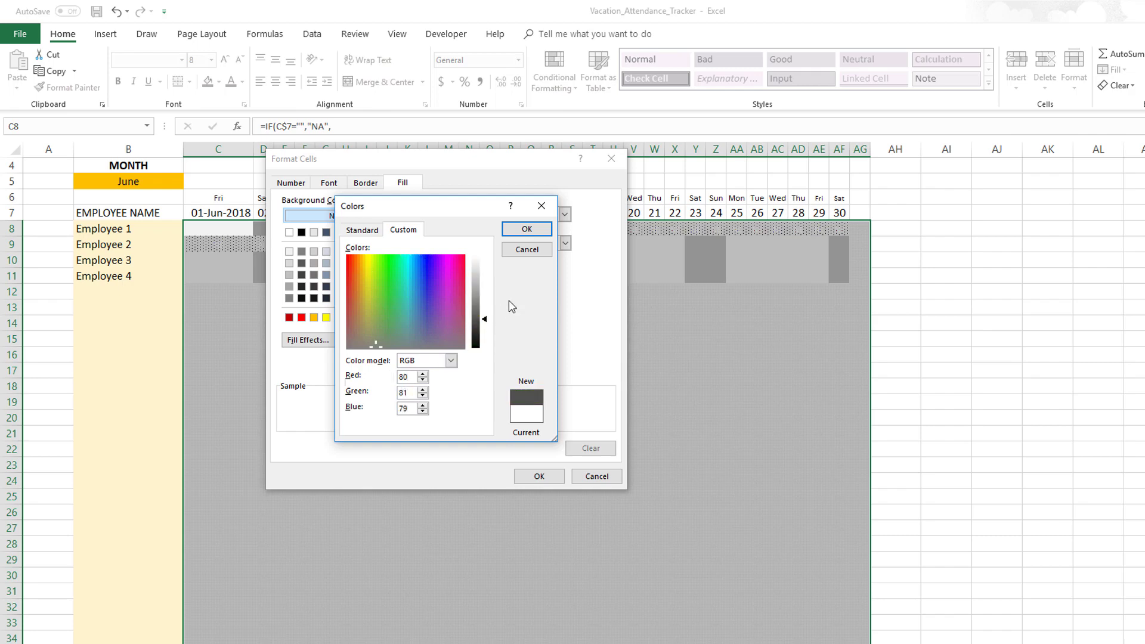
{"action": "left_click", "coordinate": [526, 229]}
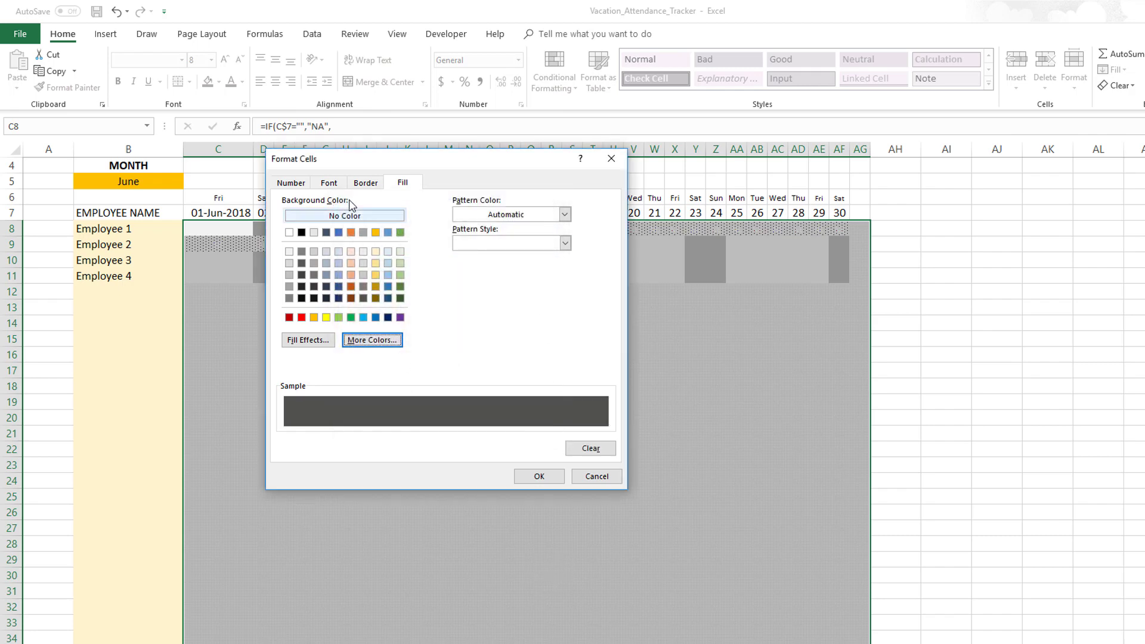
Match the fifth vacation type rule's font color to its dark gray fill and confirm the rule.
{"action": "left_click", "coordinate": [329, 183]}
{"action": "left_click", "coordinate": [538, 297]}
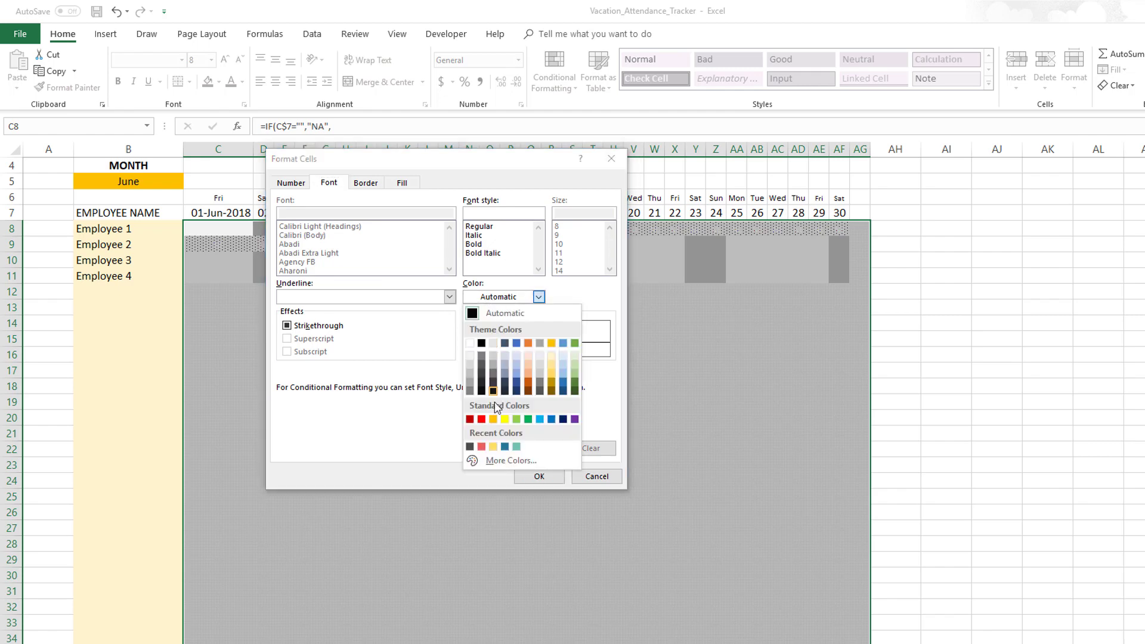
{"action": "left_click", "coordinate": [481, 446]}
{"action": "left_click", "coordinate": [531, 476]}
{"action": "left_click", "coordinate": [433, 437]}
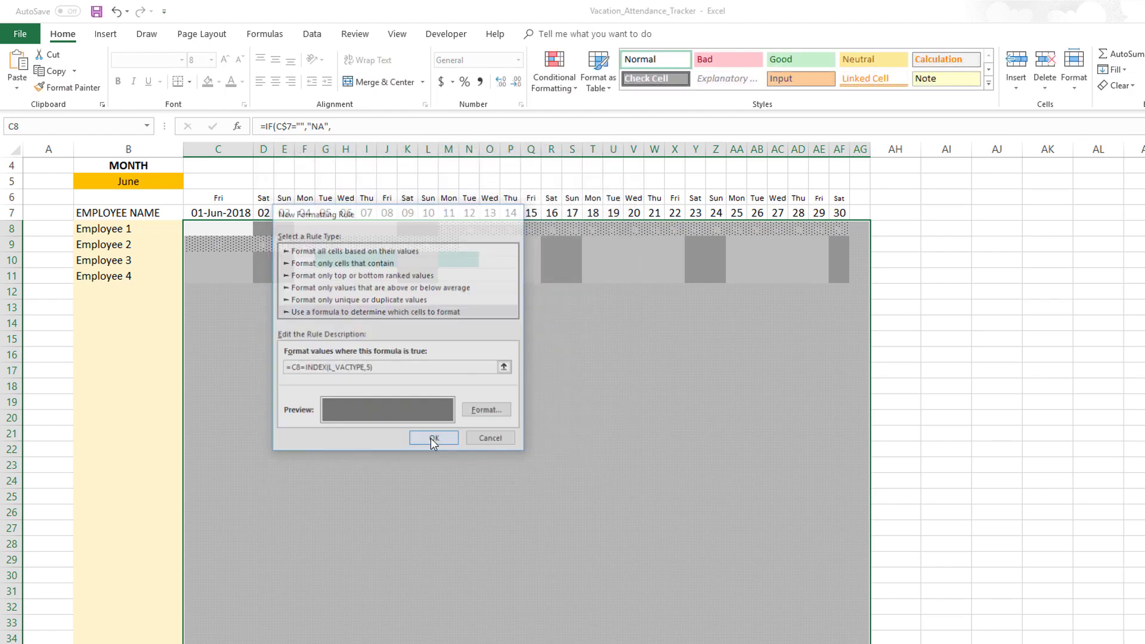
Check the vacation color coding in other months by setting the dashboard month to May and finally to July.
{"action": "left_click", "coordinate": [170, 181]}
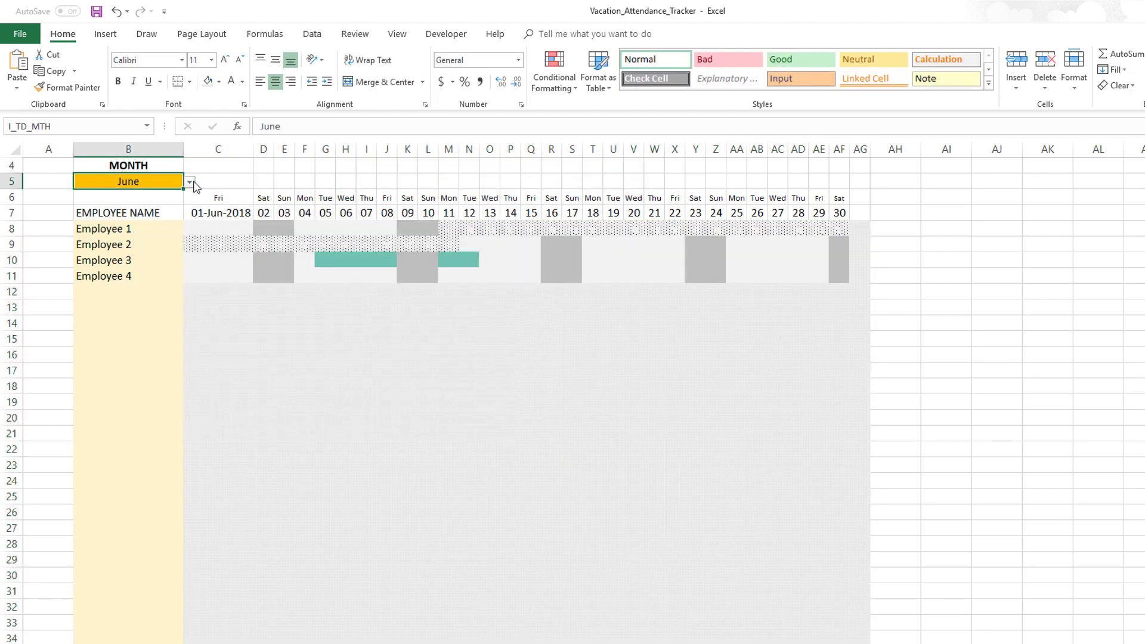
{"action": "left_click", "coordinate": [189, 181]}
{"action": "left_click", "coordinate": [154, 192]}
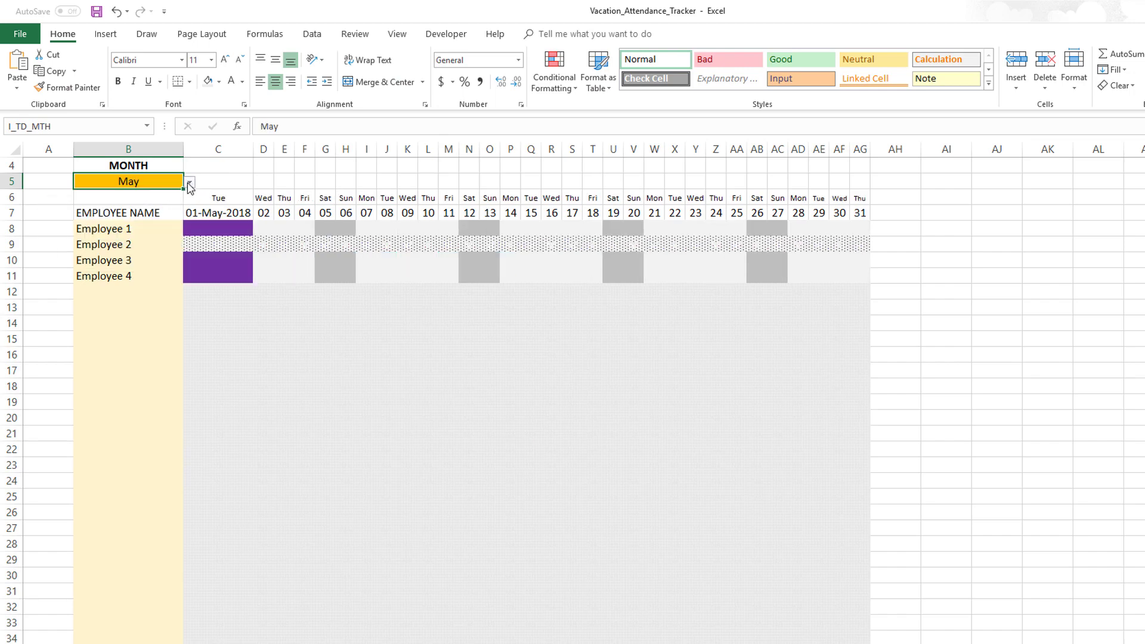
{"action": "left_click", "coordinate": [189, 181]}
{"action": "left_click", "coordinate": [153, 214]}
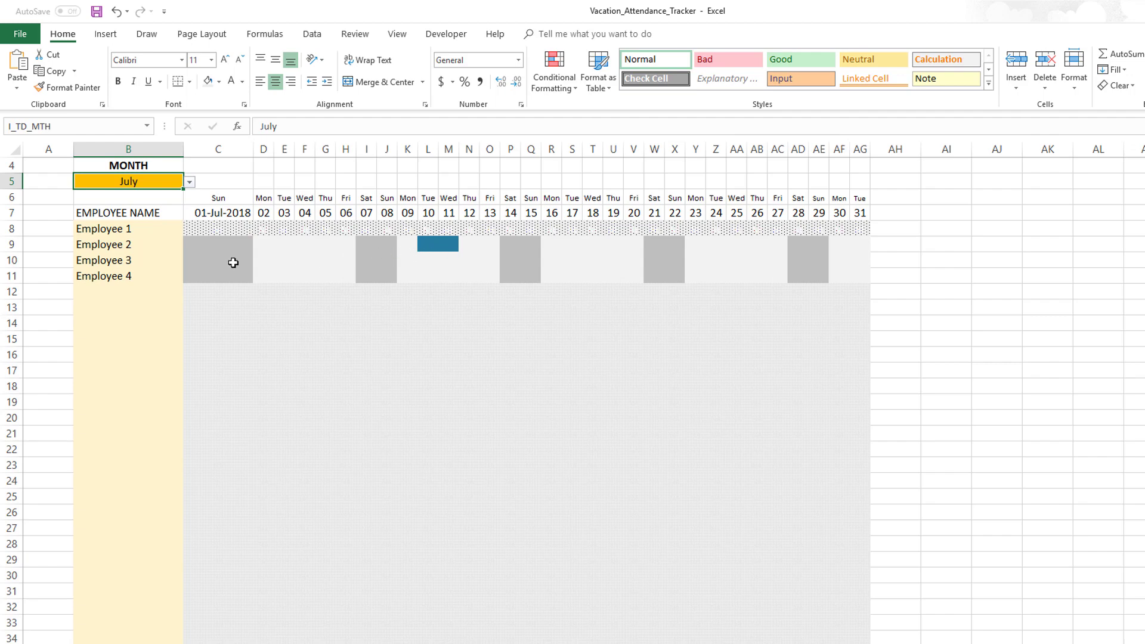
Review the order and ranges of all conditional formatting rules listed for this worksheet in the Rules Manager.
{"action": "scroll", "coordinate": [232, 261], "scroll_direction": "up", "scroll_amount": 1}
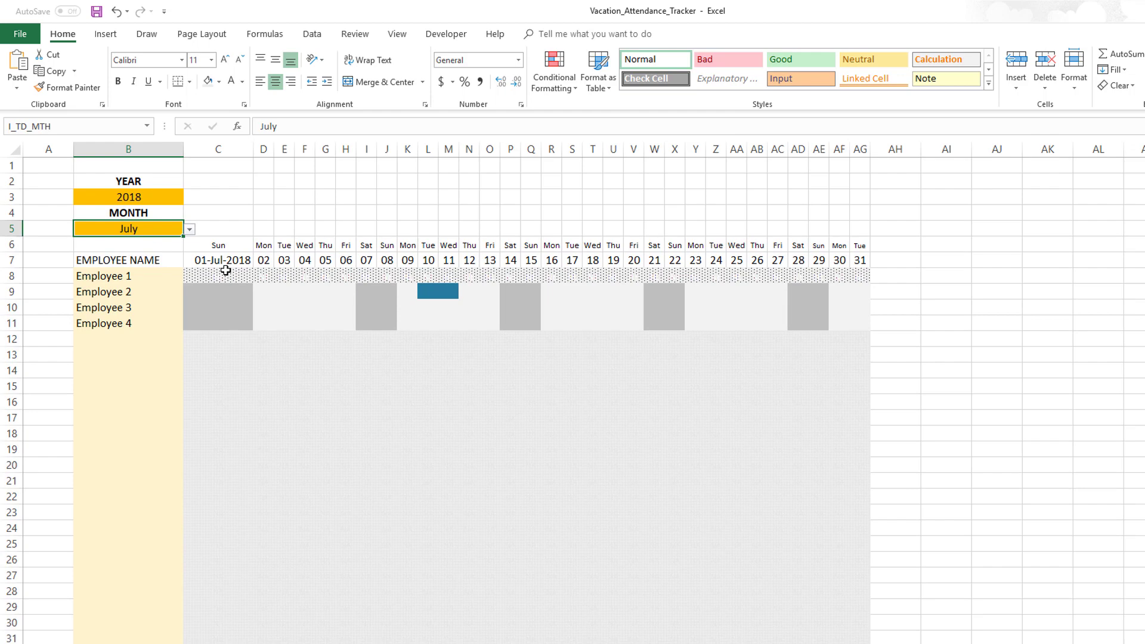
{"action": "left_click", "coordinate": [555, 84]}
{"action": "left_click", "coordinate": [587, 294]}
{"action": "left_click", "coordinate": [334, 264]}
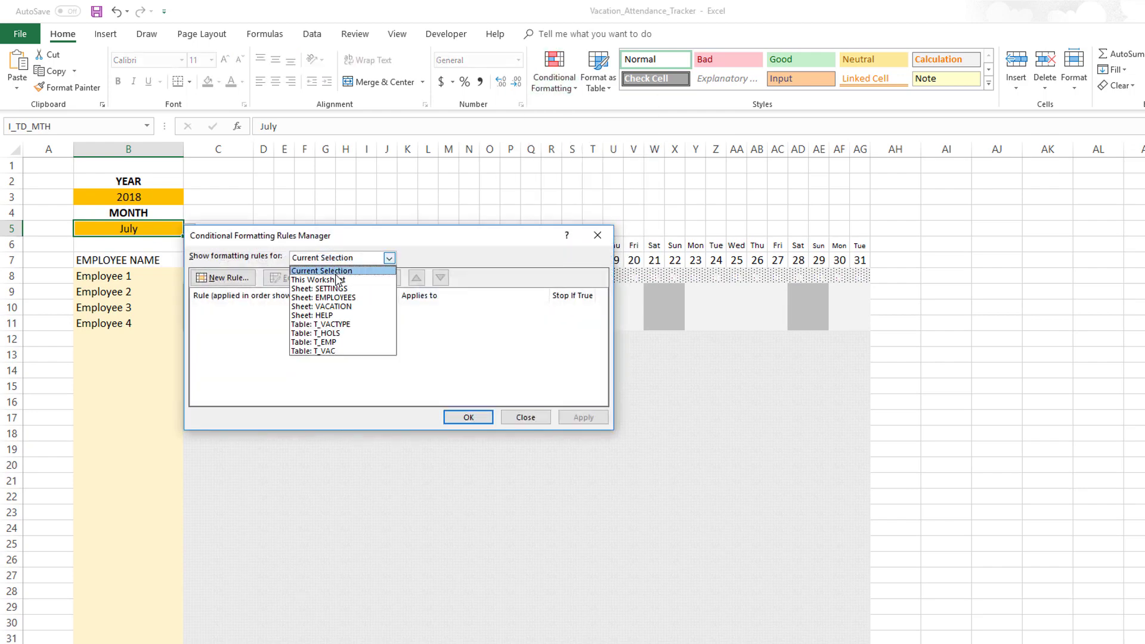
{"action": "left_click", "coordinate": [337, 279]}
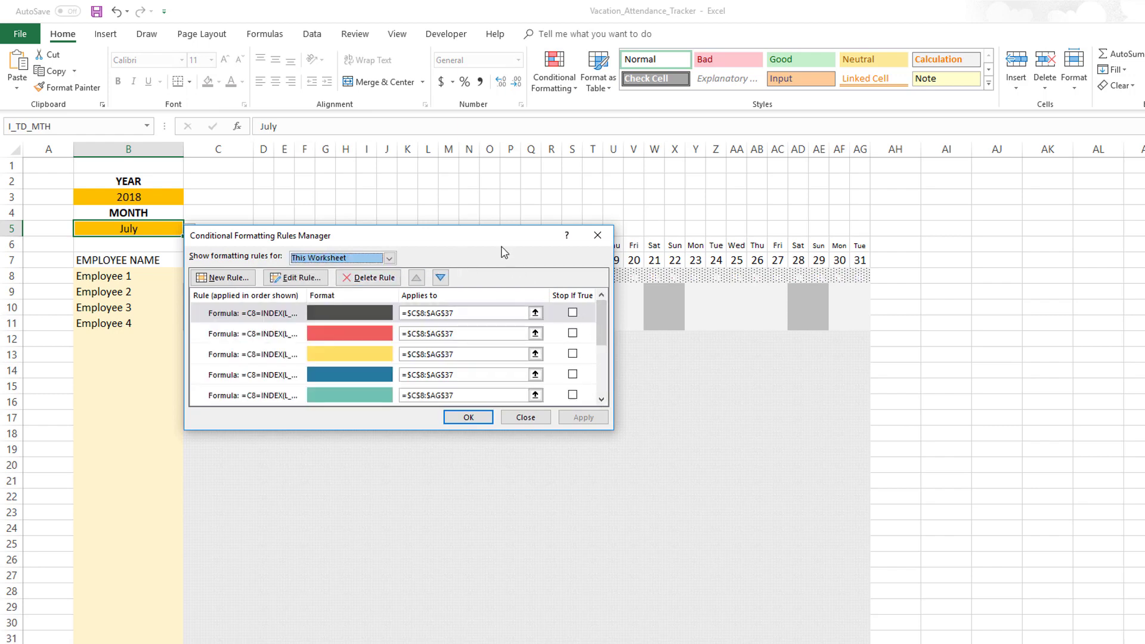
{"action": "left_click_drag", "start_coordinate": [500, 235], "coordinate": [553, 236]}
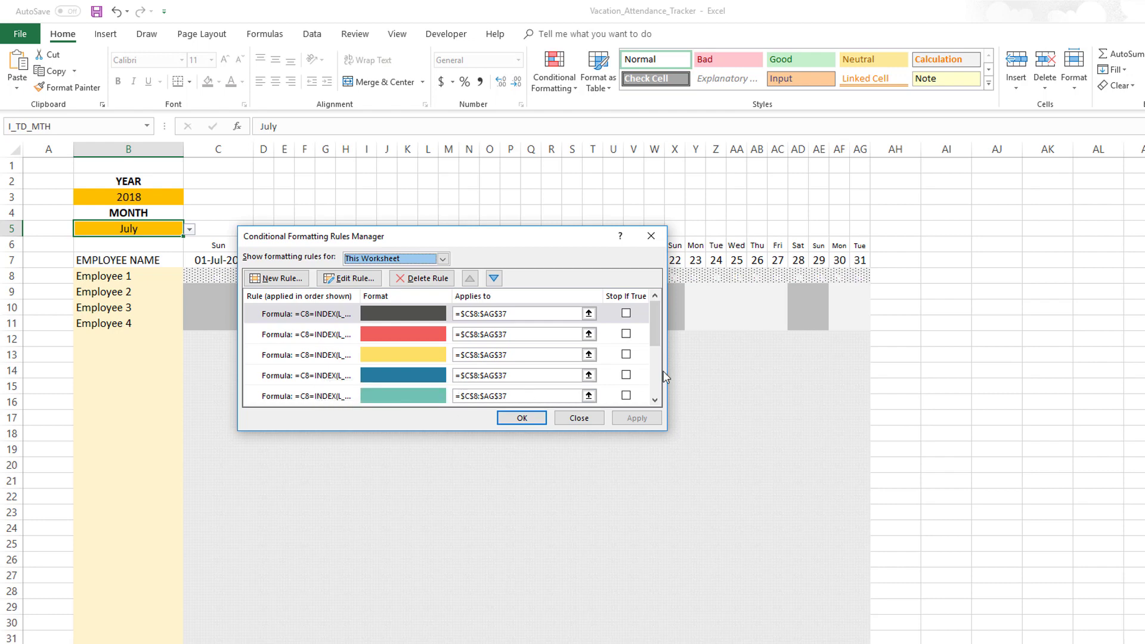
{"action": "left_click_drag", "start_coordinate": [653, 325], "coordinate": [650, 366]}
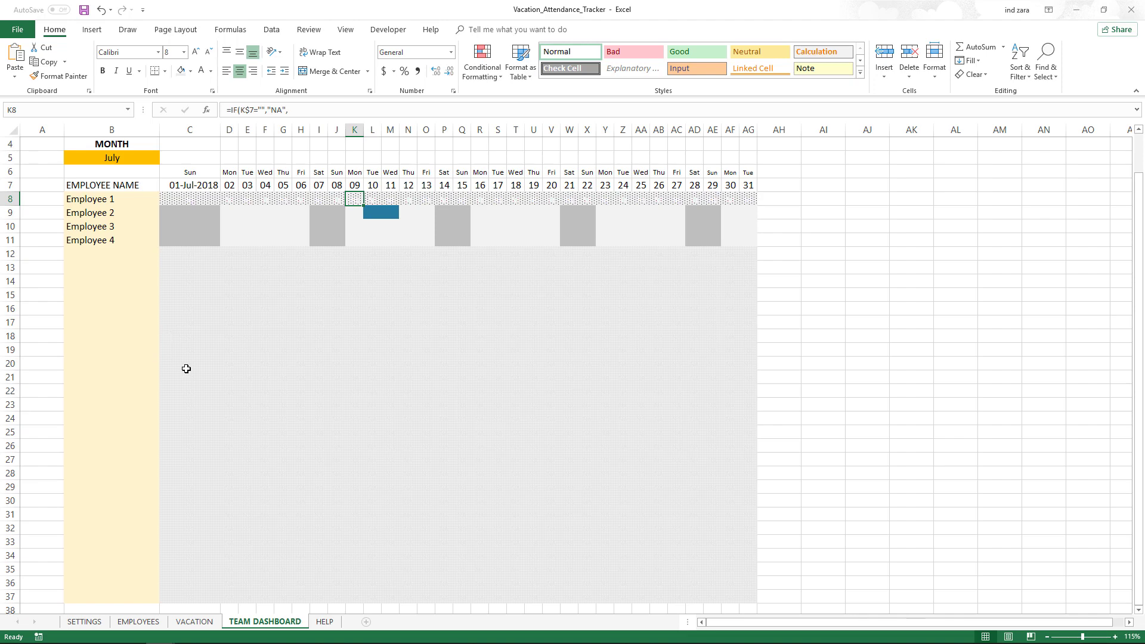
Open the EMPLOYEES sheet to examine the employee table.
{"action": "left_click", "coordinate": [138, 622]}
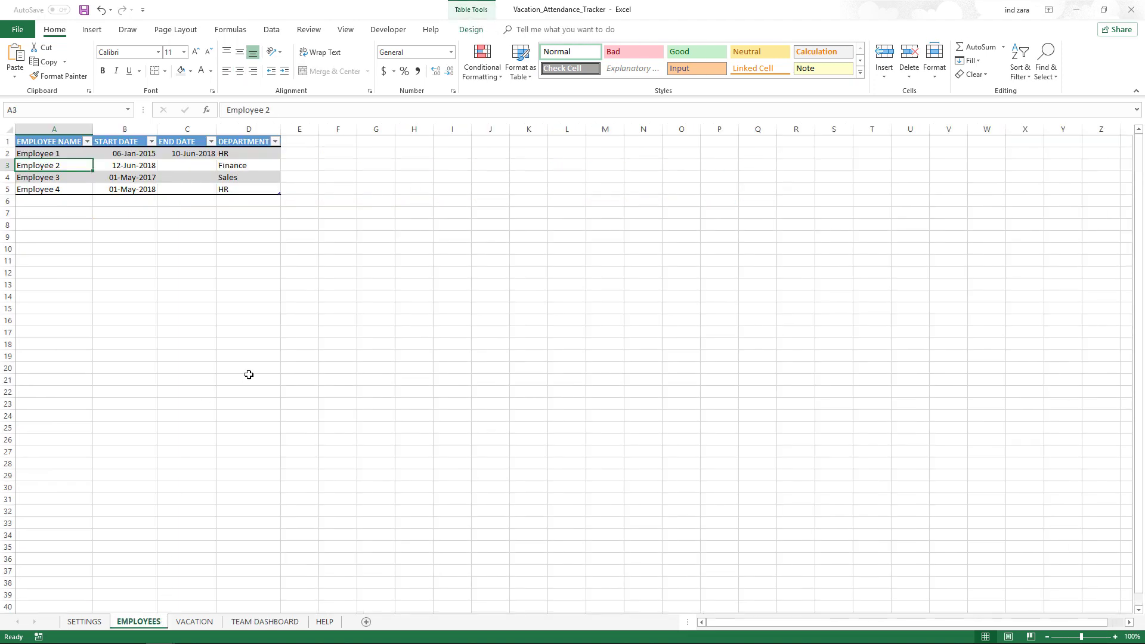